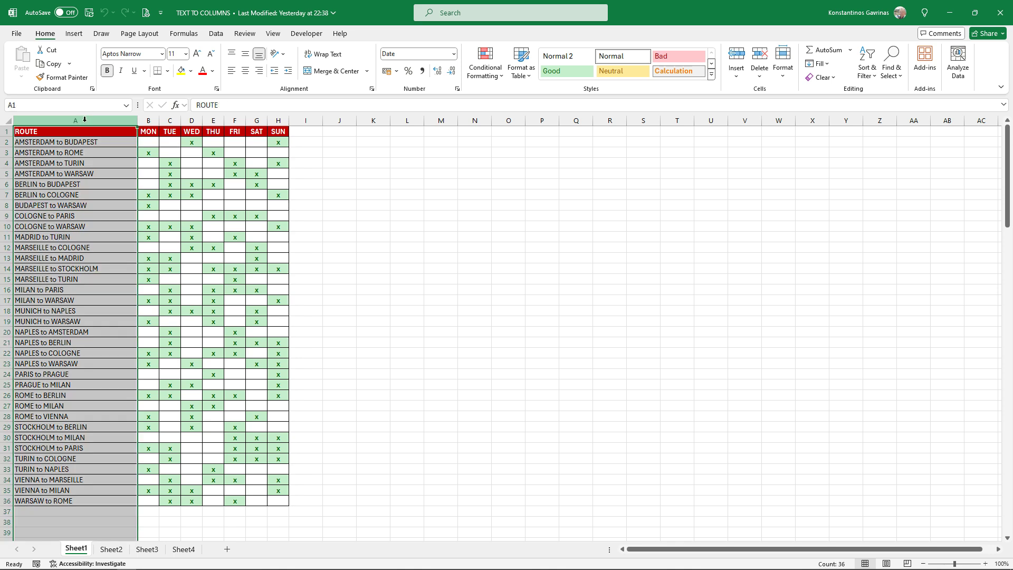
- Examine the combined-text columns on Sheet1, Sheet2, Sheet3 and Sheet4: the routes, the employee details and the name-and-email entries
{"action": "left_click", "coordinate": [82, 233]}
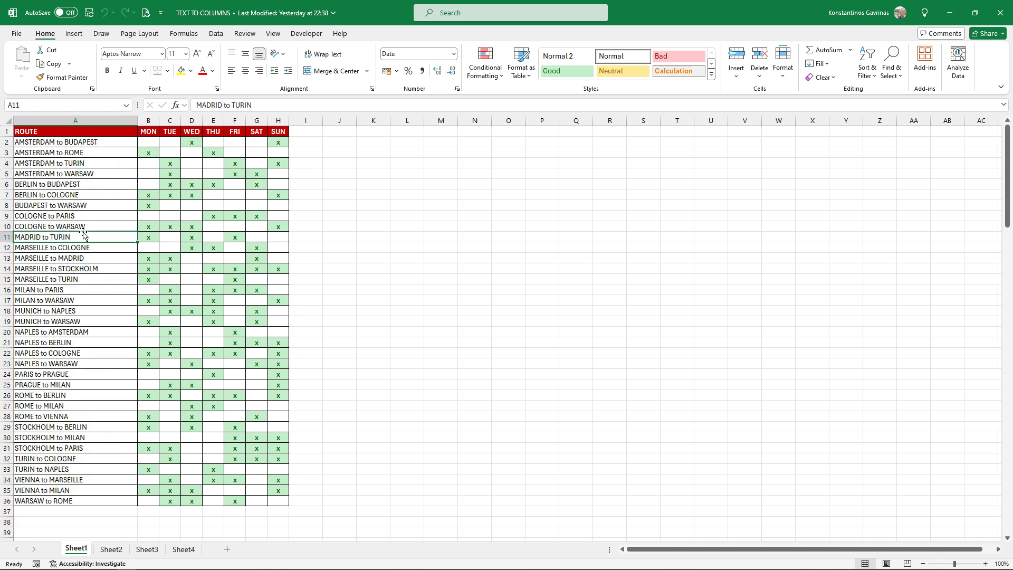
{"action": "key", "text": "ctrl+Page_Down"}
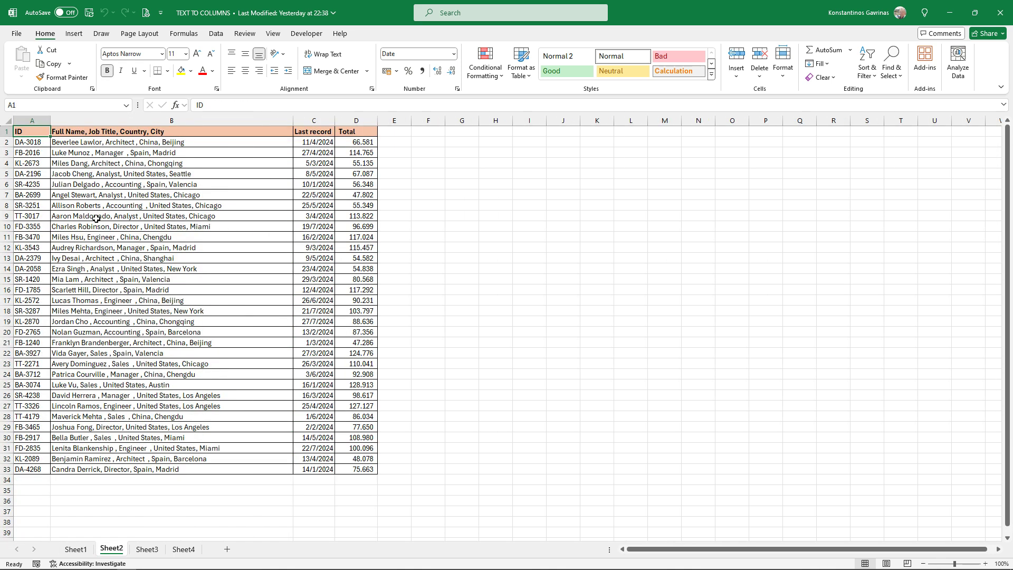
{"action": "left_click", "coordinate": [188, 114]}
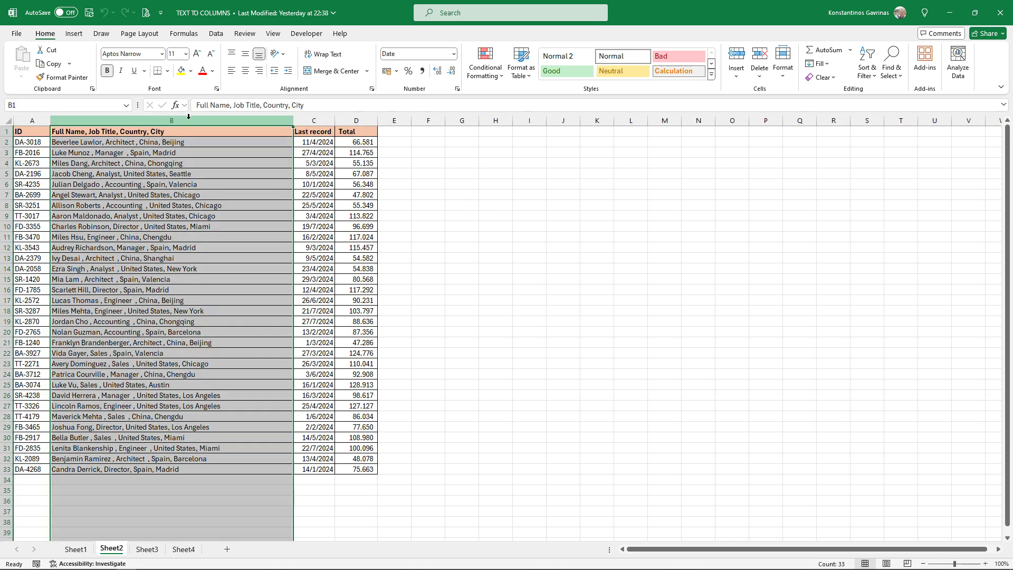
{"action": "left_click", "coordinate": [189, 357]}
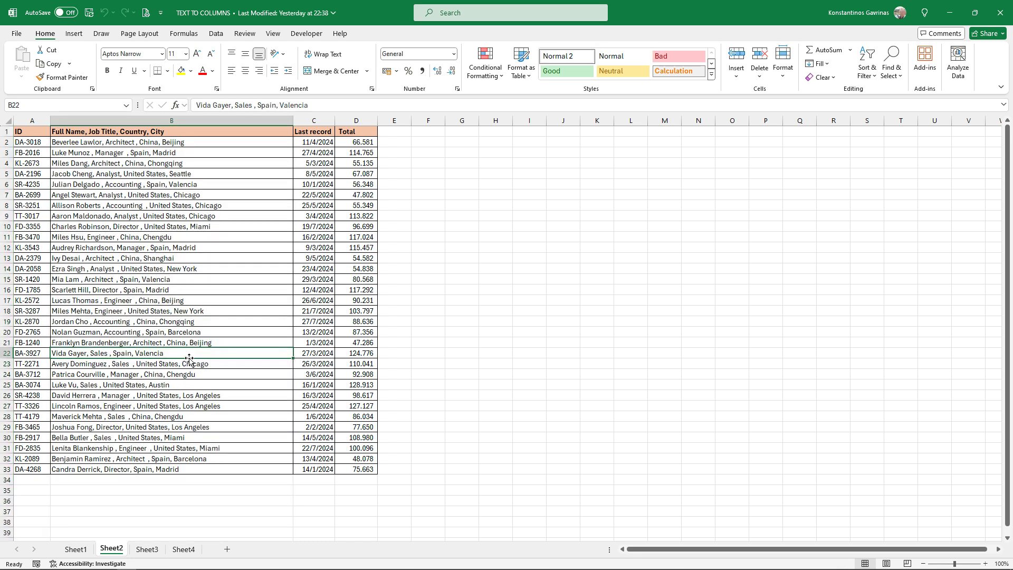
{"action": "key", "text": "ctrl+Page_Down"}
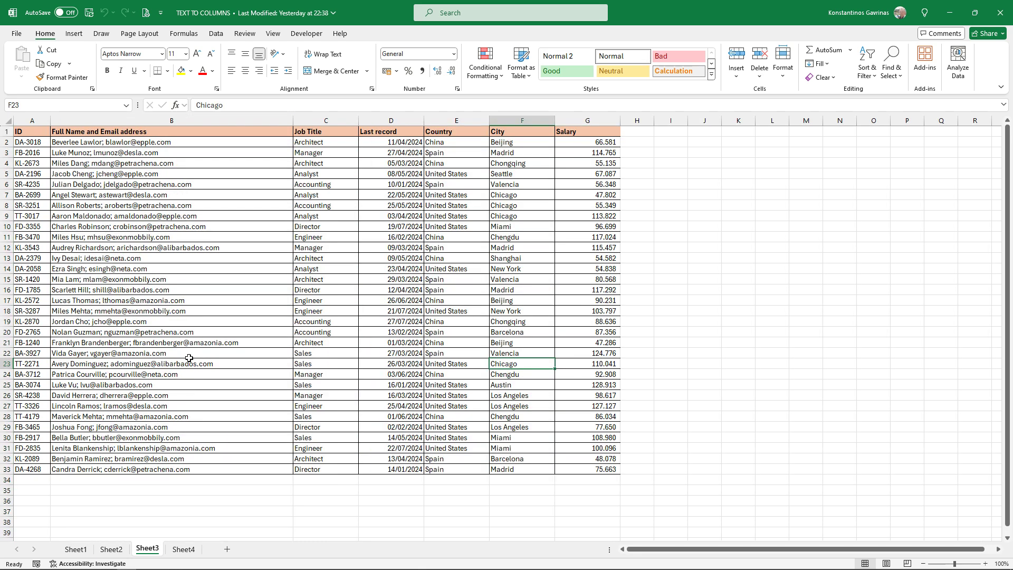
{"action": "left_click", "coordinate": [210, 131]}
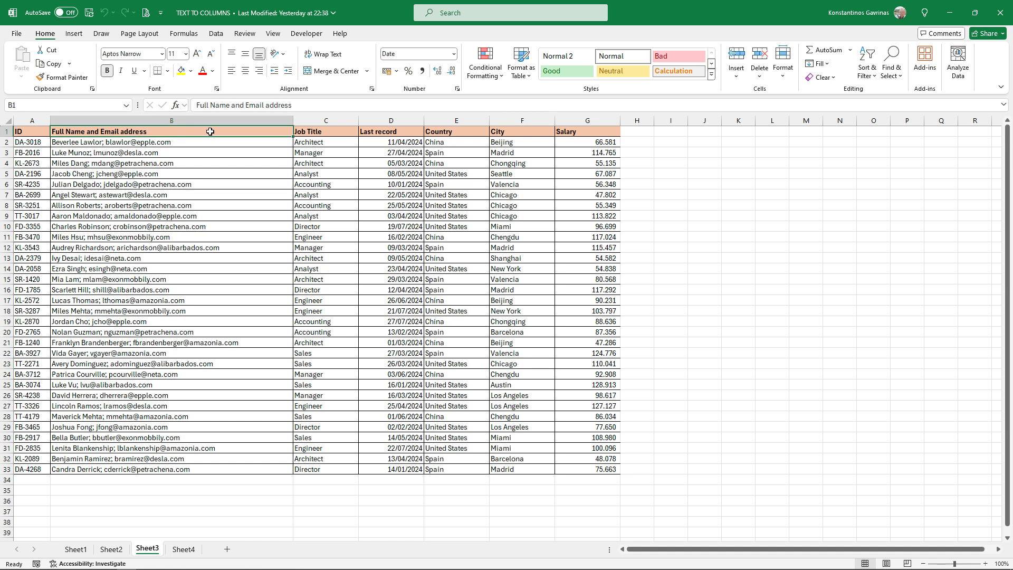
{"action": "left_click", "coordinate": [210, 121]}
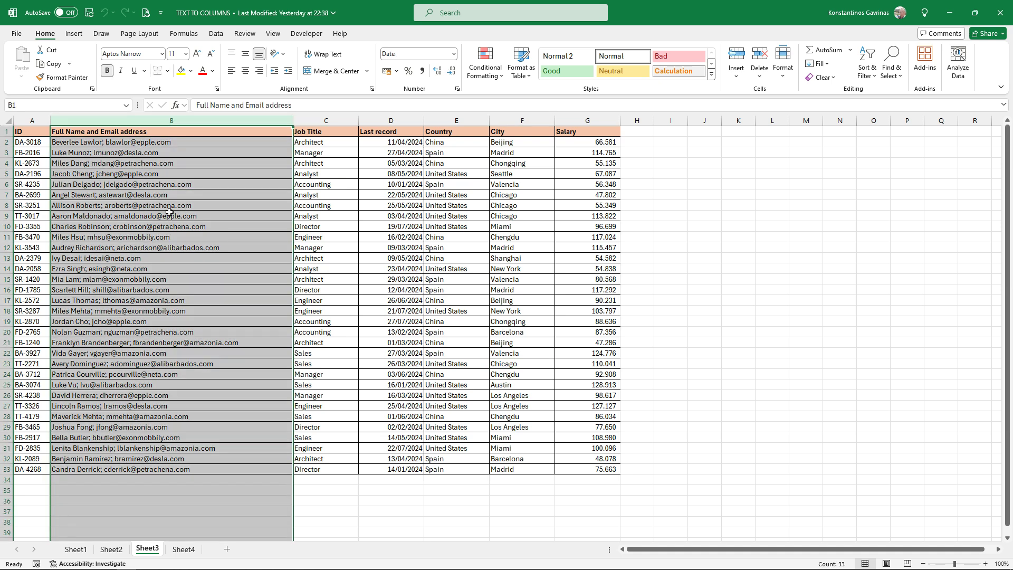
{"action": "left_click", "coordinate": [172, 303]}
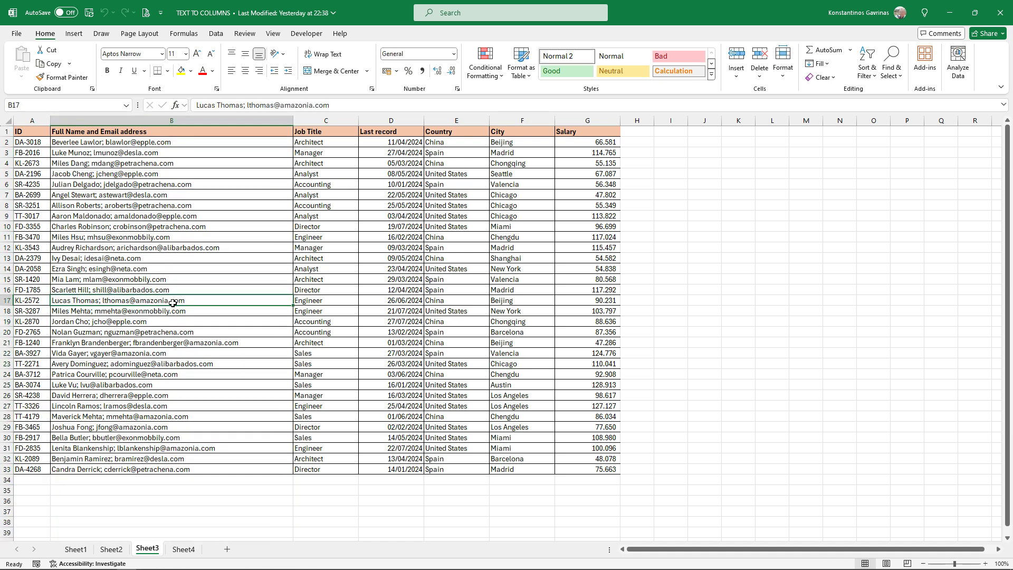
{"action": "key", "text": "ctrl+Page_Down"}
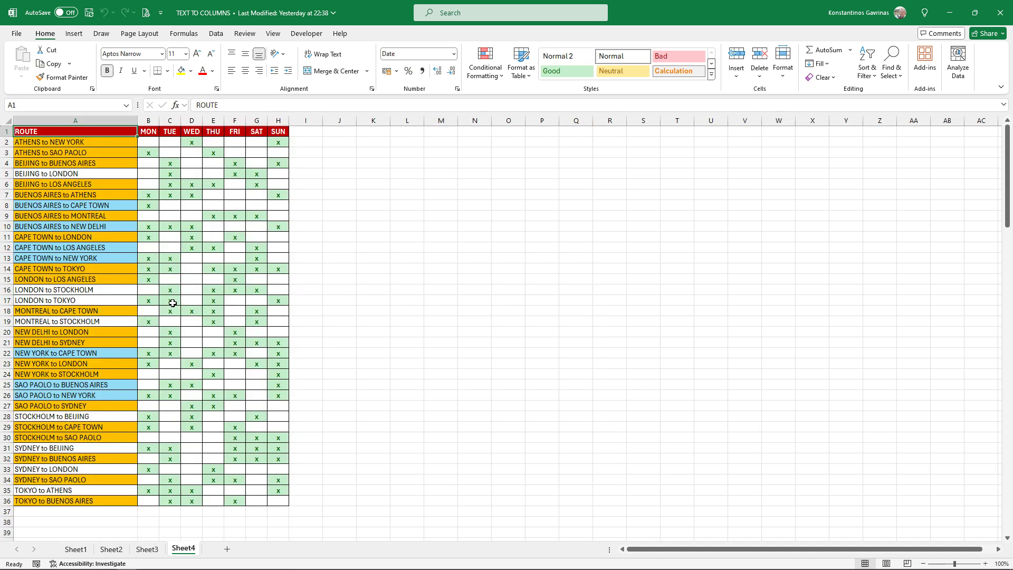
{"action": "left_click", "coordinate": [89, 122]}
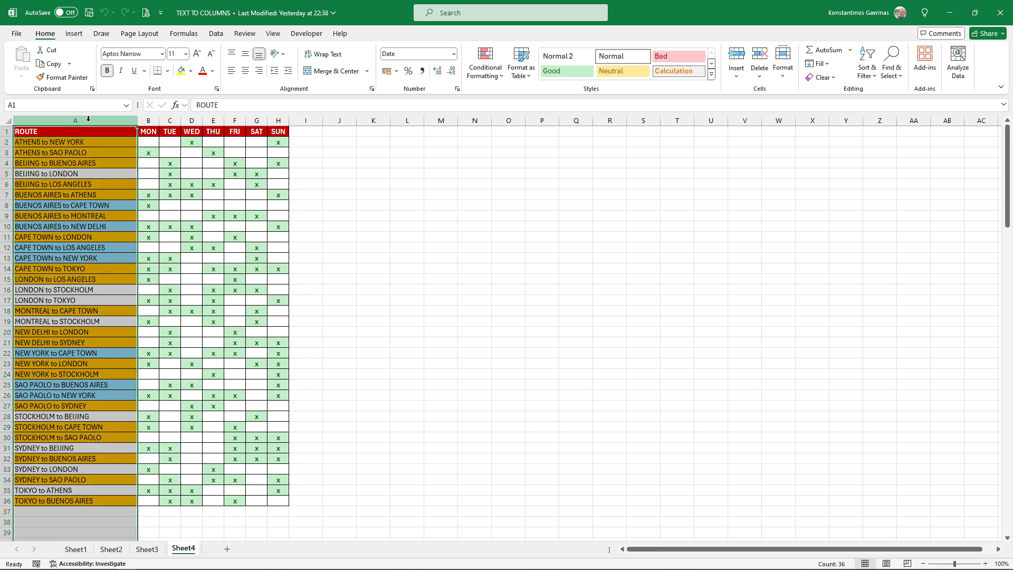
{"action": "left_click", "coordinate": [97, 352]}
{"action": "left_click", "coordinate": [102, 344]}
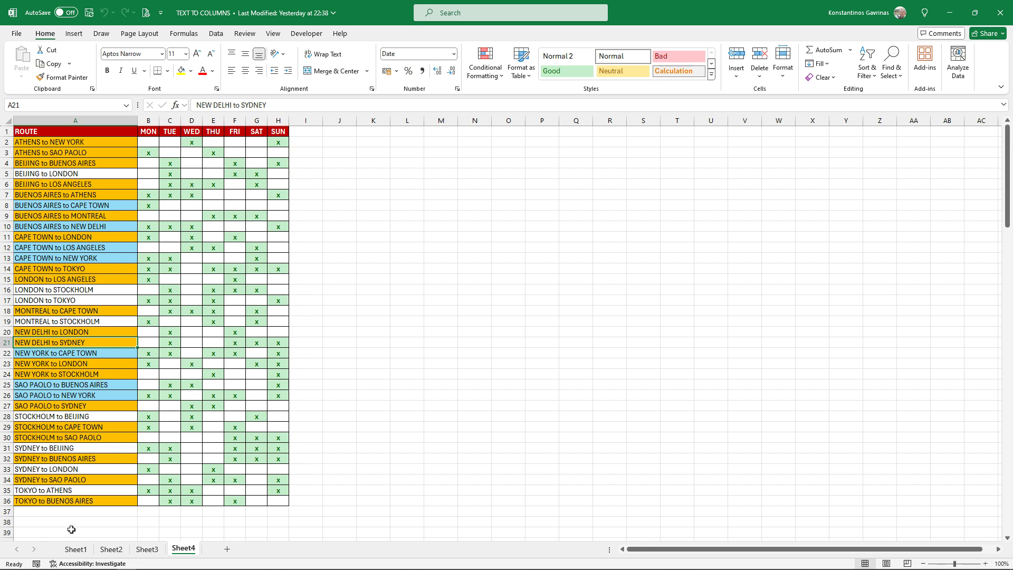
- Insert a blank column between ROUTE and MON on Sheet1
{"action": "left_click", "coordinate": [72, 550]}
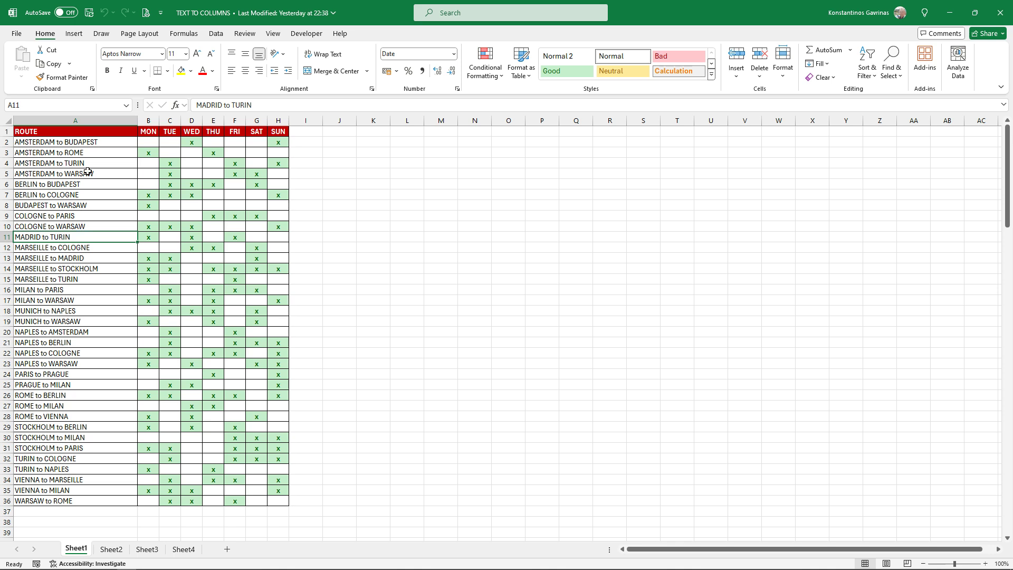
{"action": "left_click", "coordinate": [89, 121]}
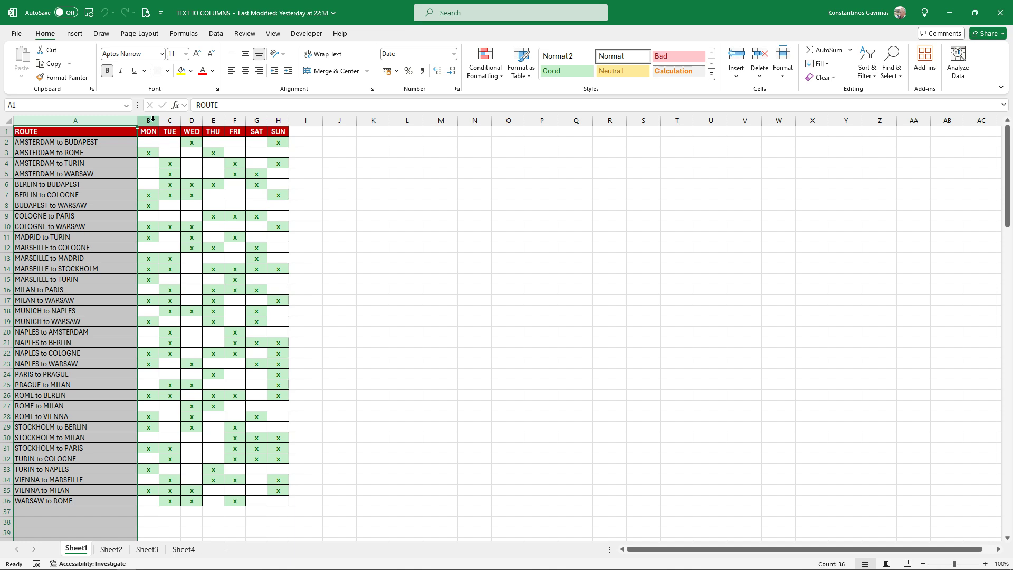
{"action": "right_click", "coordinate": [152, 121]}
{"action": "left_click", "coordinate": [181, 225]}
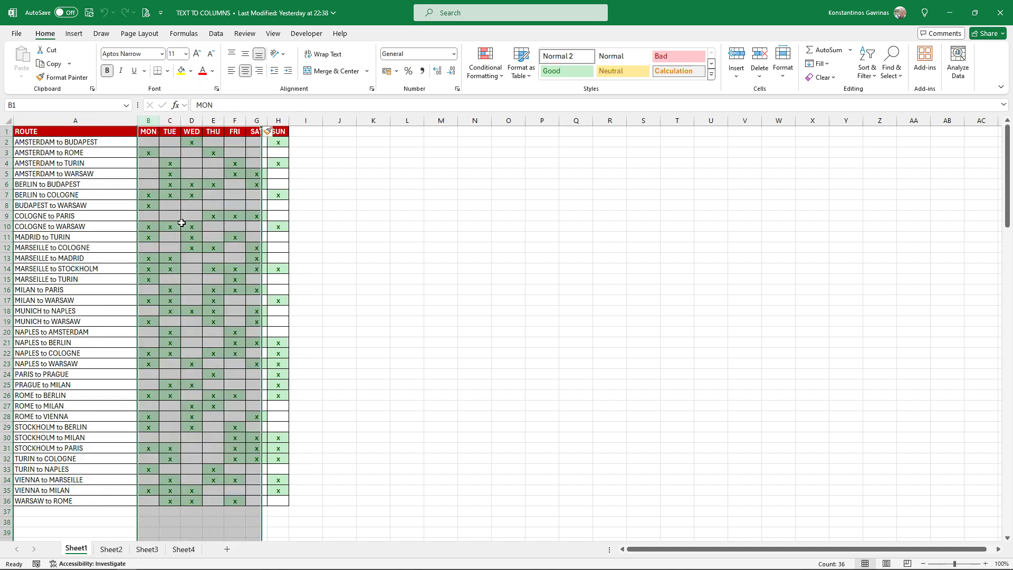
- Set up a delimited Text to Columns split of the routes in A2:A36, with space as the only delimiter
{"action": "left_click_drag", "start_coordinate": [93, 143], "coordinate": [86, 500]}
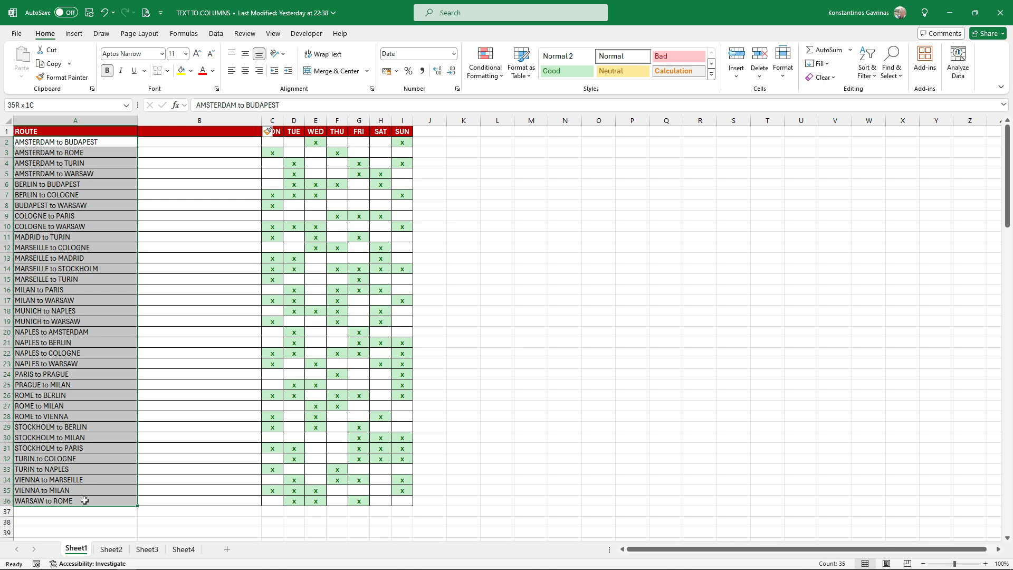
{"action": "left_click", "coordinate": [215, 33]}
{"action": "left_click", "coordinate": [576, 77]}
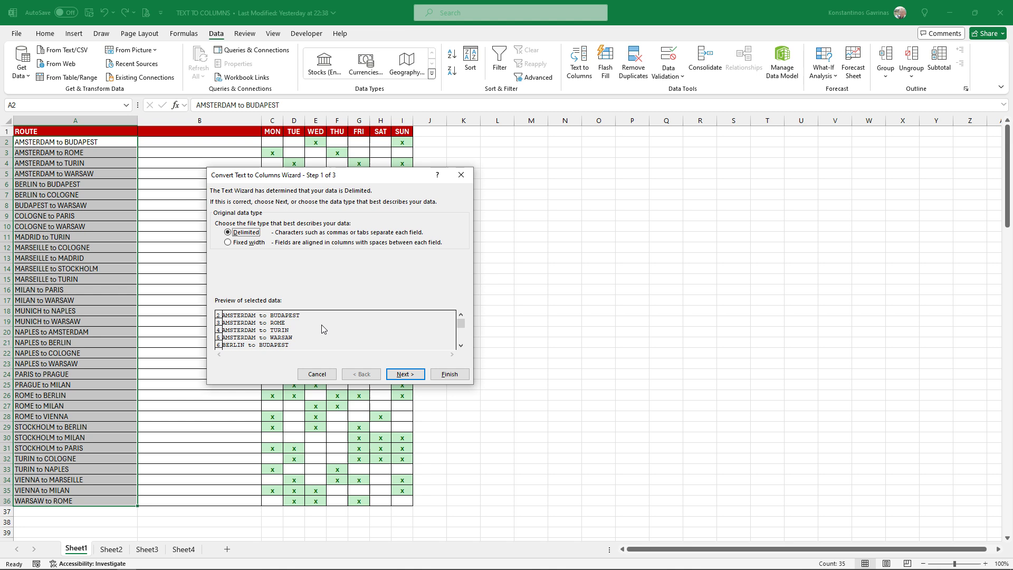
{"action": "left_click", "coordinate": [404, 374]}
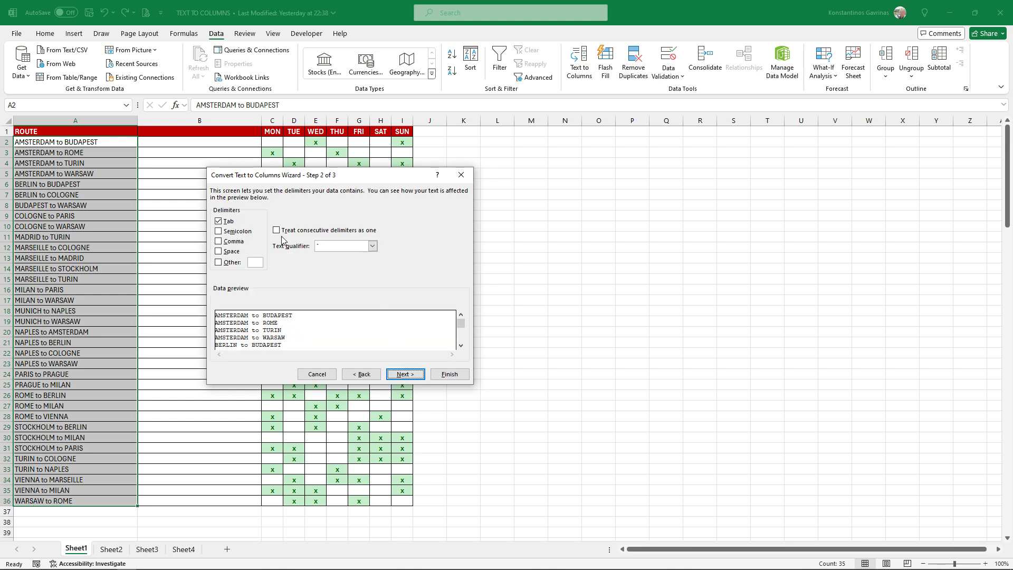
{"action": "left_click", "coordinate": [222, 226]}
{"action": "left_click", "coordinate": [217, 252]}
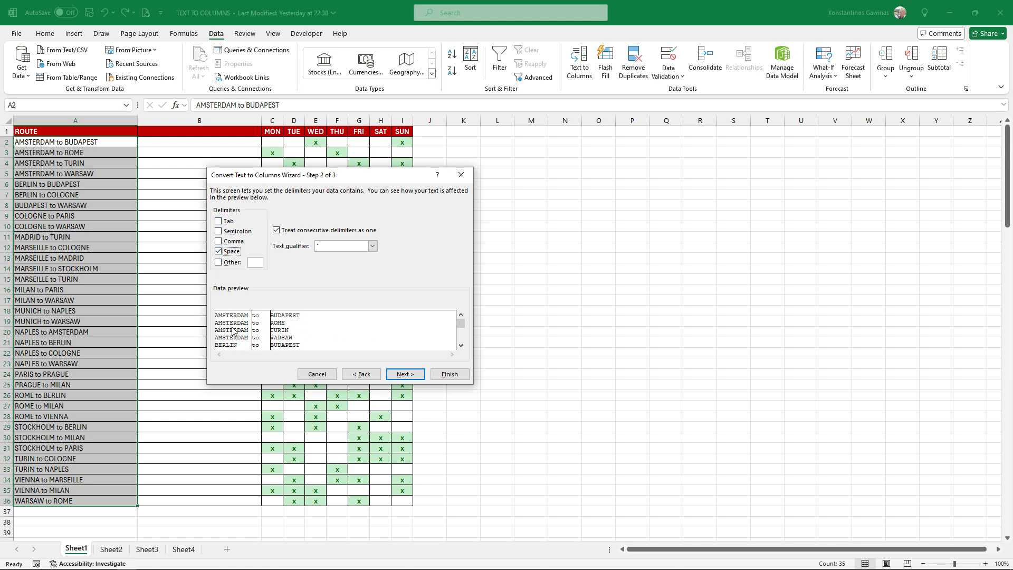
{"action": "left_click", "coordinate": [461, 346]}
{"action": "left_click", "coordinate": [461, 345]}
{"action": "left_click", "coordinate": [461, 345]}
{"action": "left_click", "coordinate": [461, 345]}
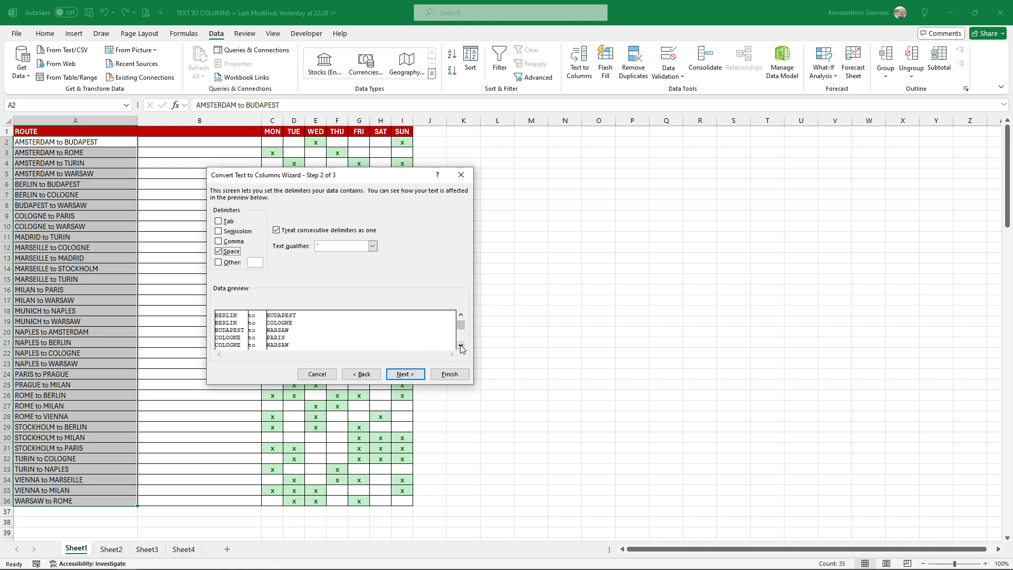
- Exclude the middle "to" column from the import and complete the route split, replacing the existing data
{"action": "left_click", "coordinate": [415, 375]}
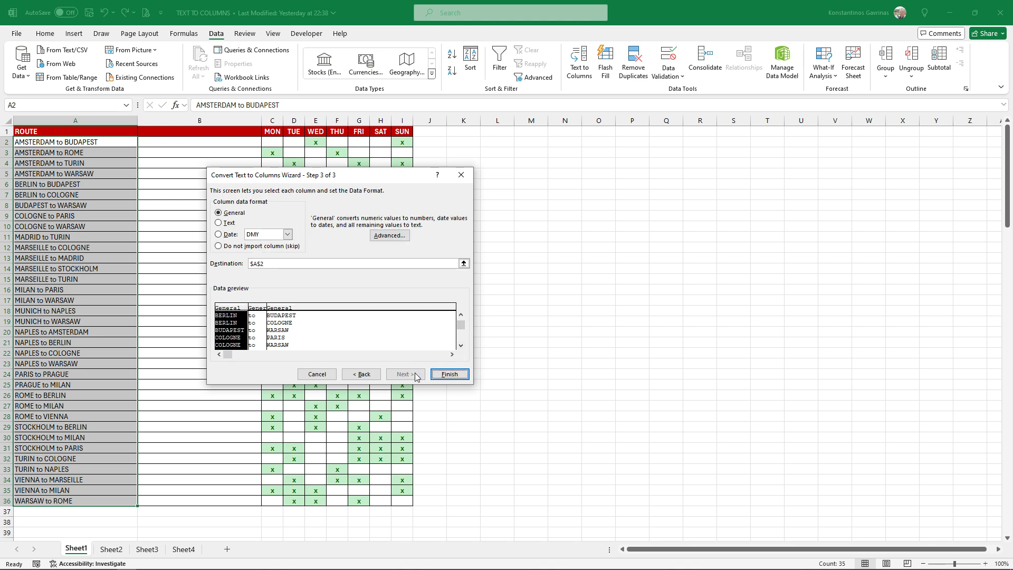
{"action": "left_click", "coordinate": [259, 342]}
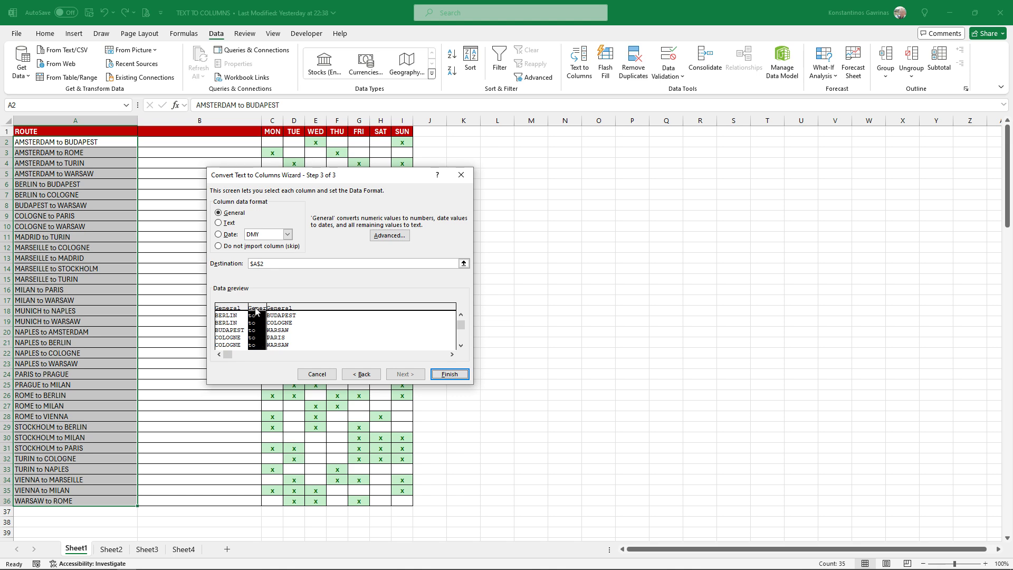
{"action": "left_click", "coordinate": [260, 248]}
{"action": "left_click", "coordinate": [450, 380]}
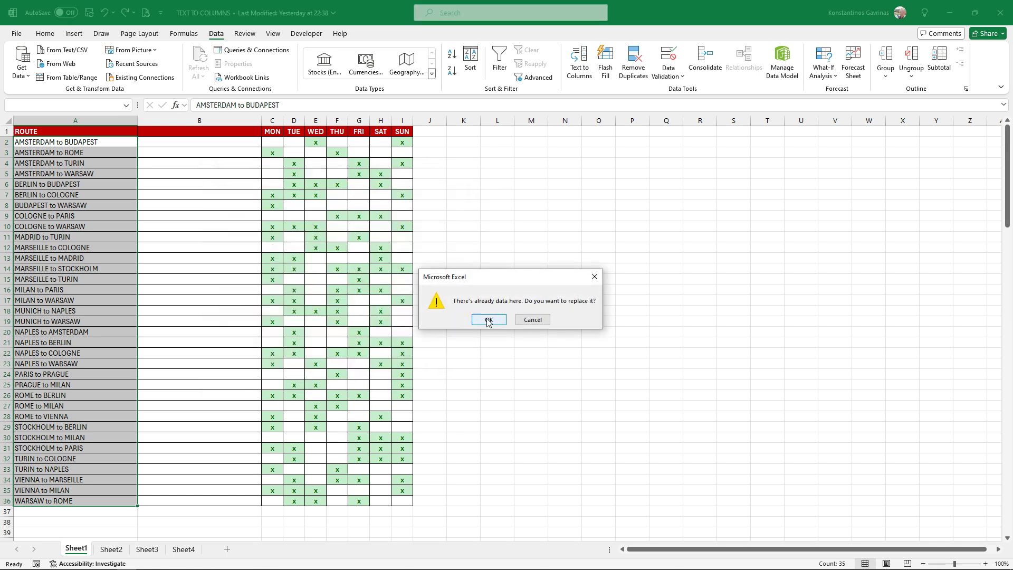
{"action": "left_click", "coordinate": [488, 321]}
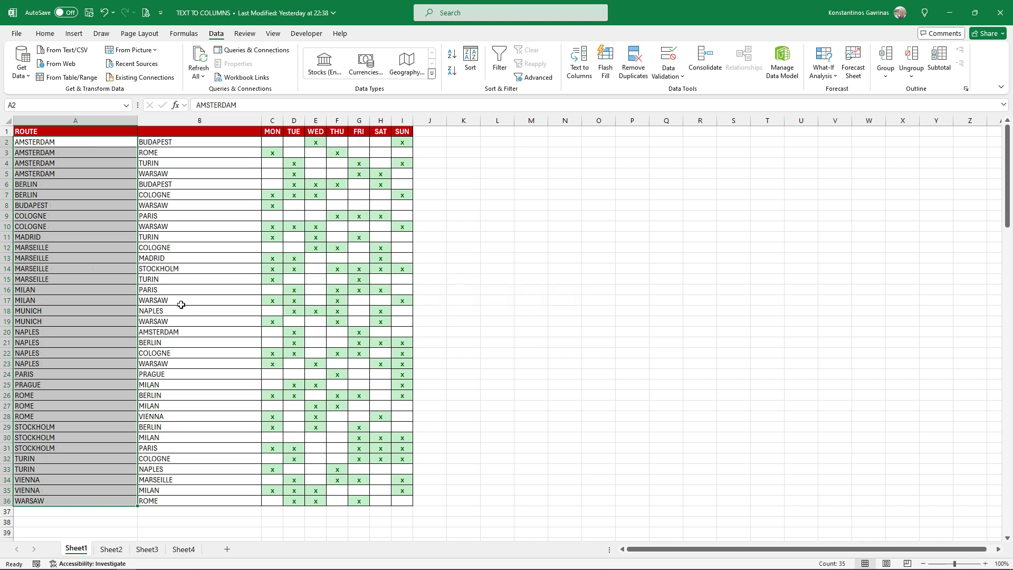
{"action": "left_click", "coordinate": [181, 305]}
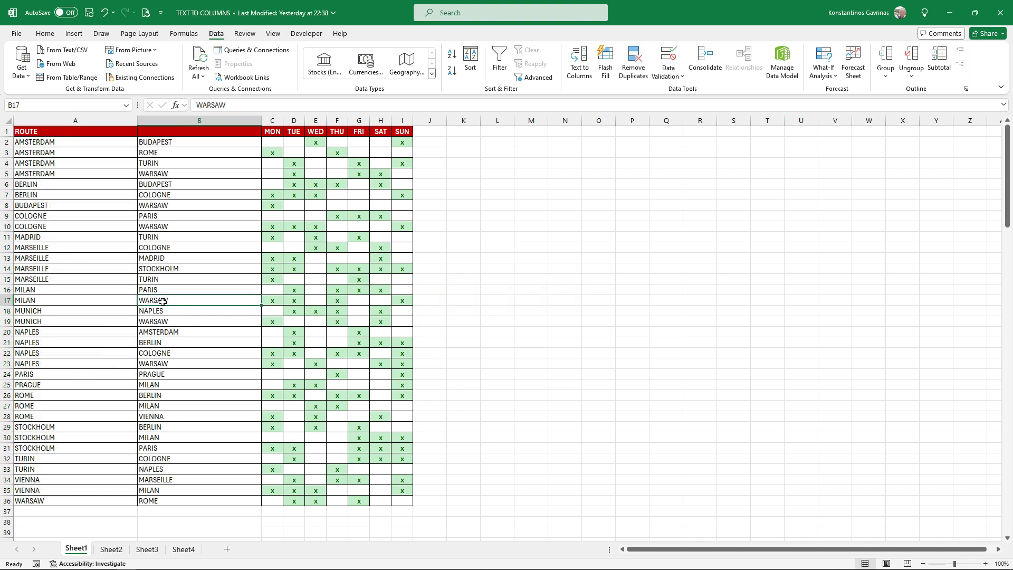
- Insert three blank columns before Last record on Sheet2 and narrow them to equal widths
{"action": "left_click", "coordinate": [112, 551]}
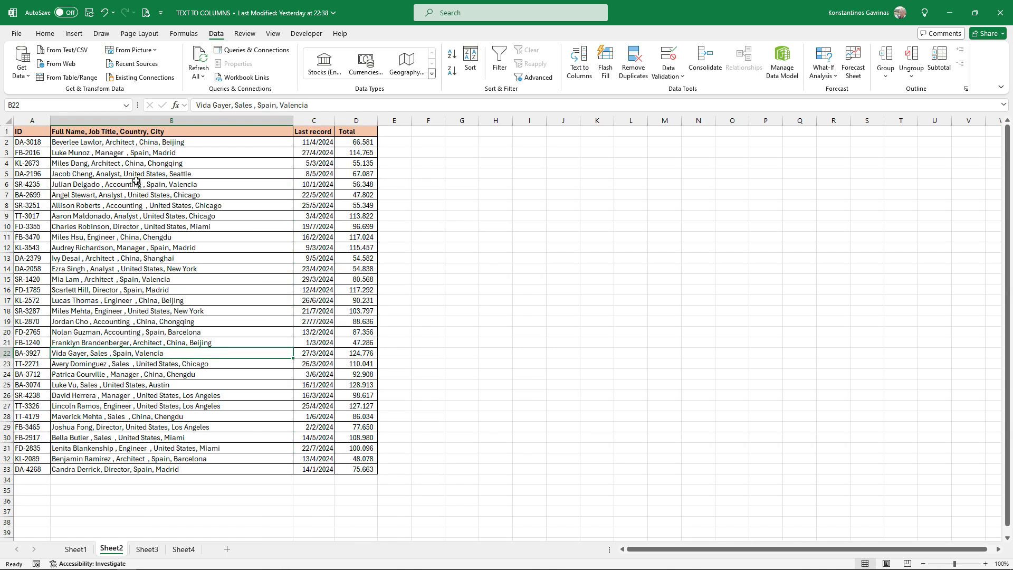
{"action": "left_click", "coordinate": [152, 120]}
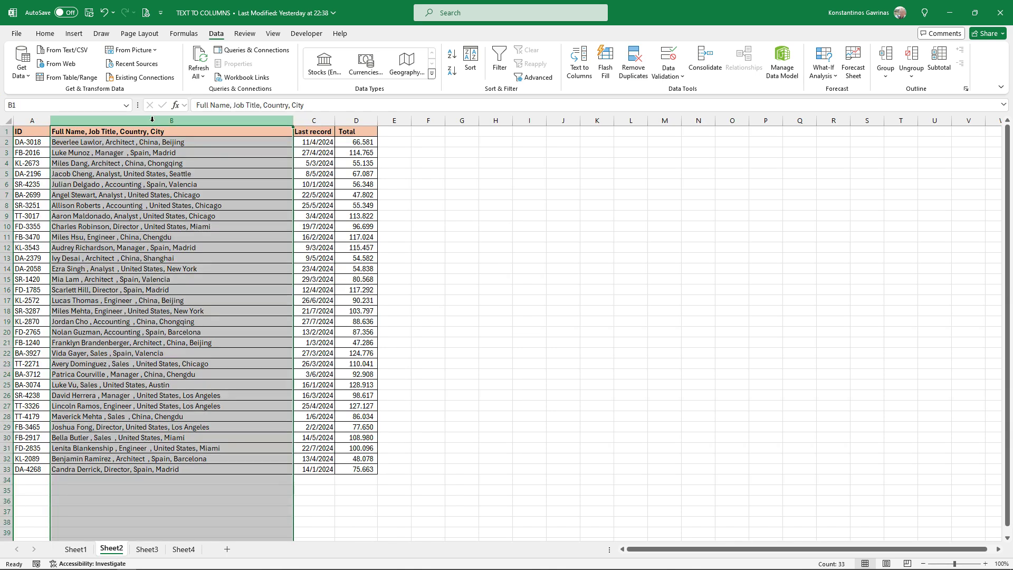
{"action": "left_click", "coordinate": [151, 271]}
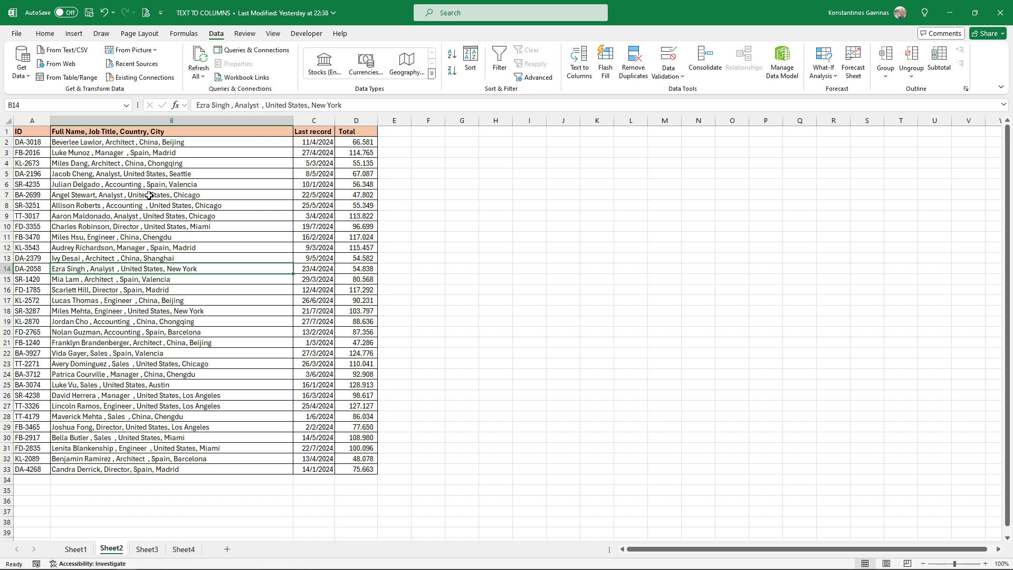
{"action": "left_click_drag", "start_coordinate": [325, 126], "coordinate": [393, 125]}
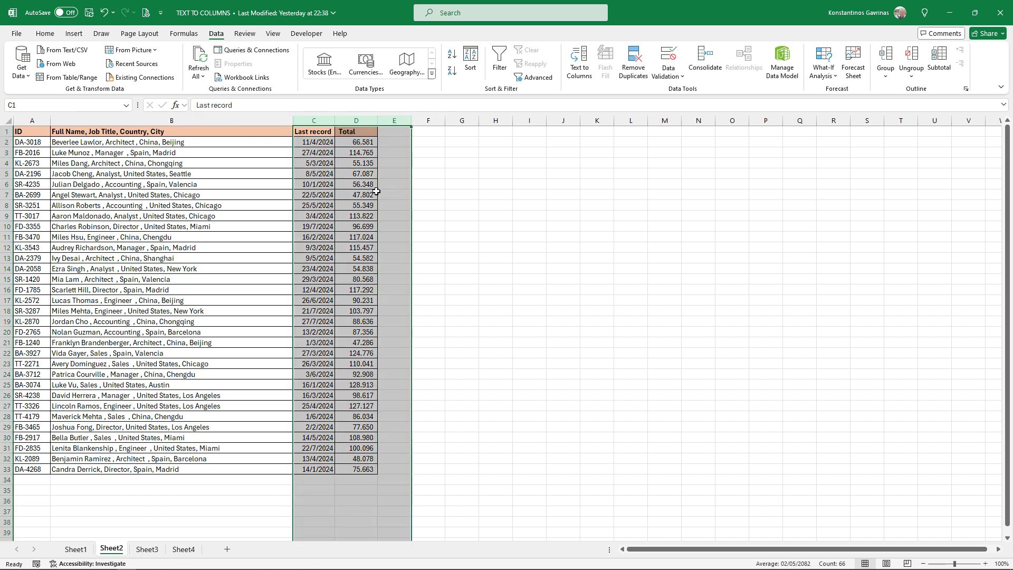
{"action": "right_click", "coordinate": [376, 194]}
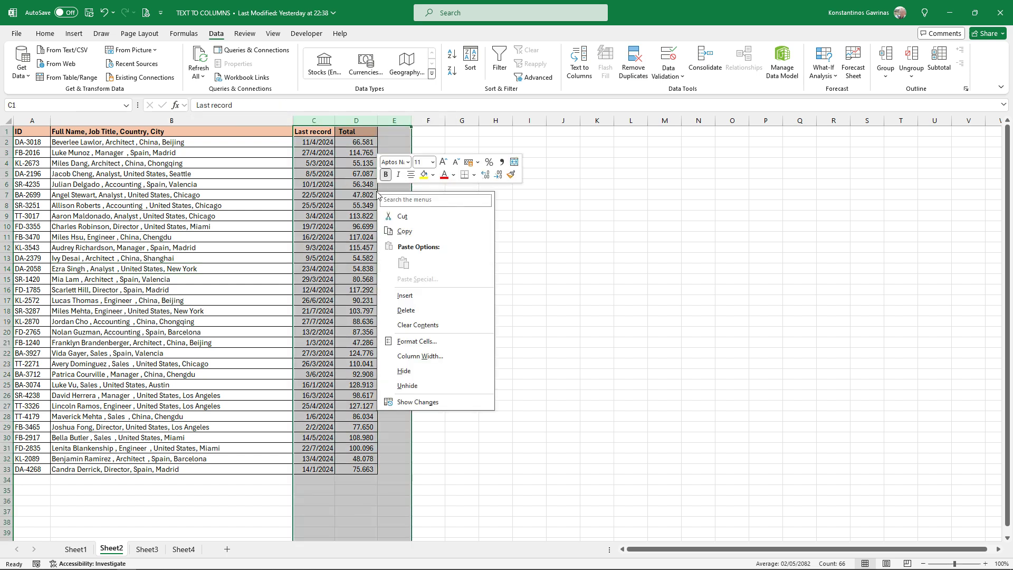
{"action": "left_click", "coordinate": [404, 295]}
{"action": "left_click_drag", "start_coordinate": [535, 120], "coordinate": [384, 120]}
- Split B1:B33 on Sheet2 with a delimited Text to Columns conversion using only comma as delimiter, replacing the existing data
{"action": "left_click_drag", "start_coordinate": [171, 132], "coordinate": [169, 469]}
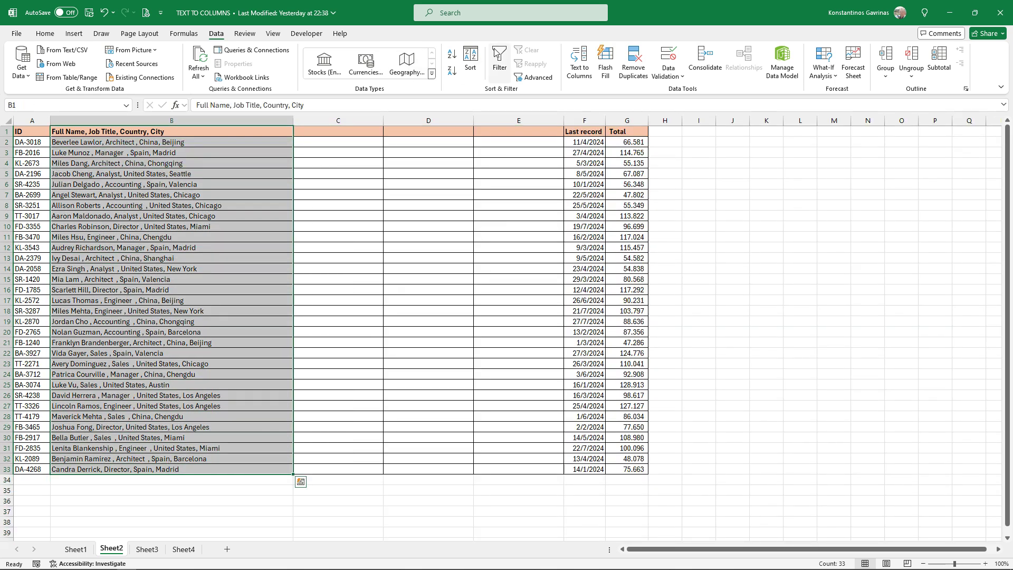
{"action": "left_click", "coordinate": [585, 67]}
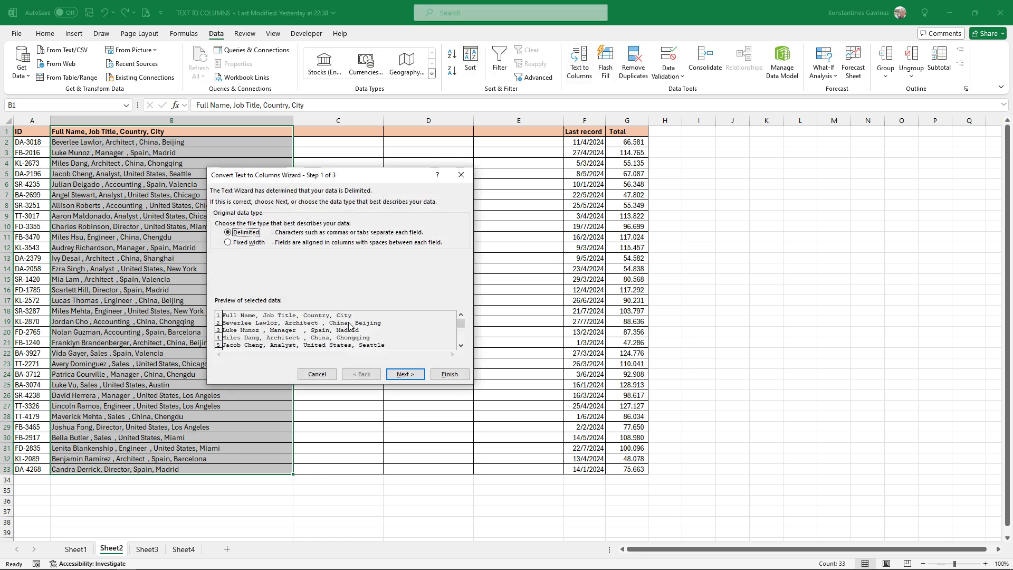
{"action": "left_click", "coordinate": [401, 375]}
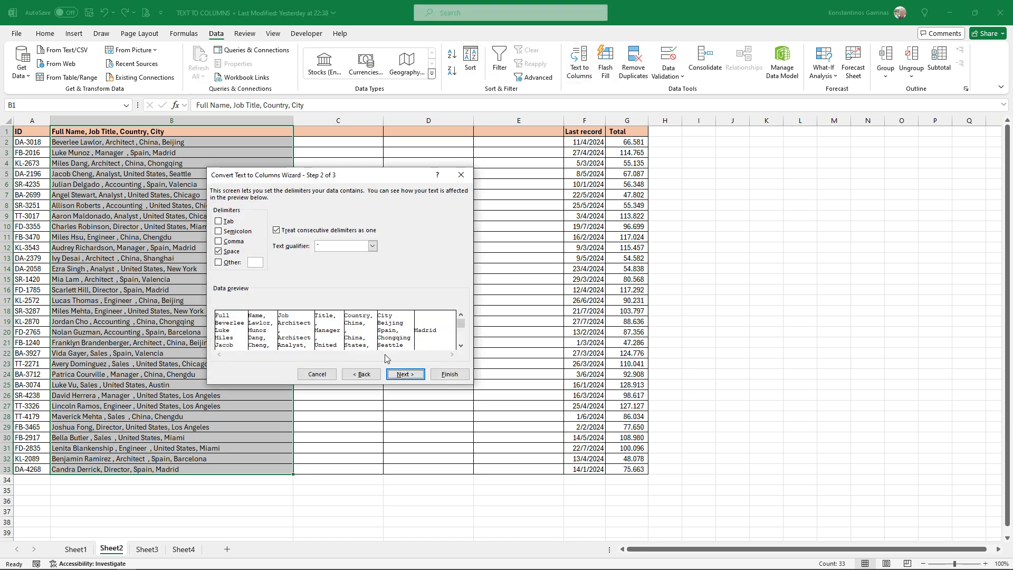
{"action": "left_click", "coordinate": [239, 243]}
{"action": "left_click", "coordinate": [234, 253]}
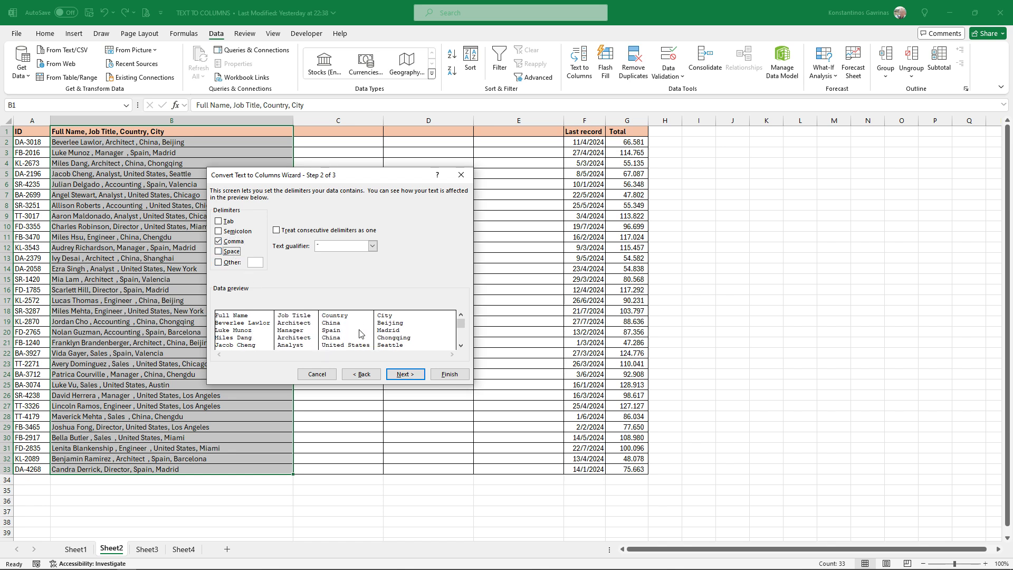
{"action": "left_click", "coordinate": [404, 374]}
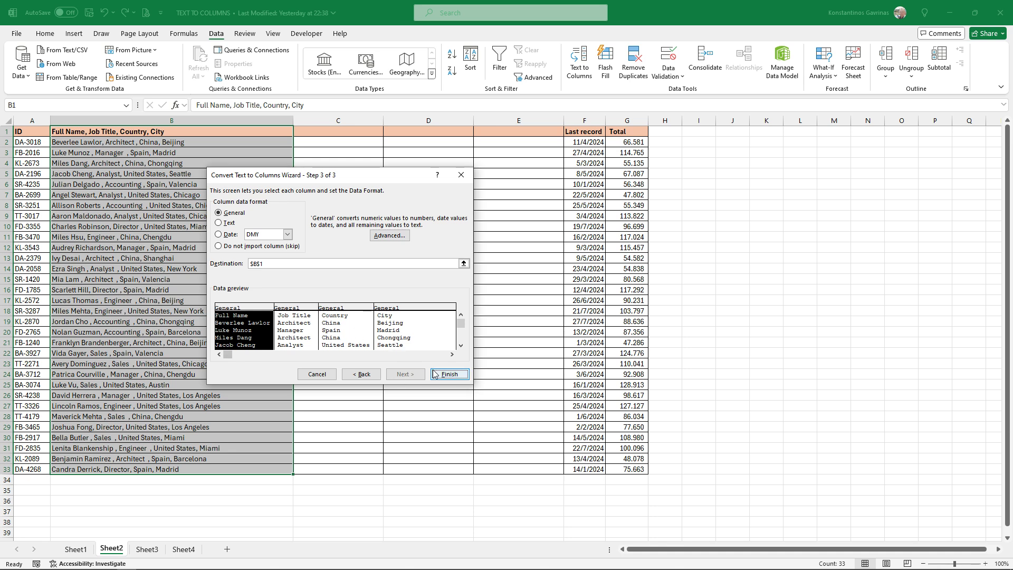
{"action": "left_click", "coordinate": [449, 374]}
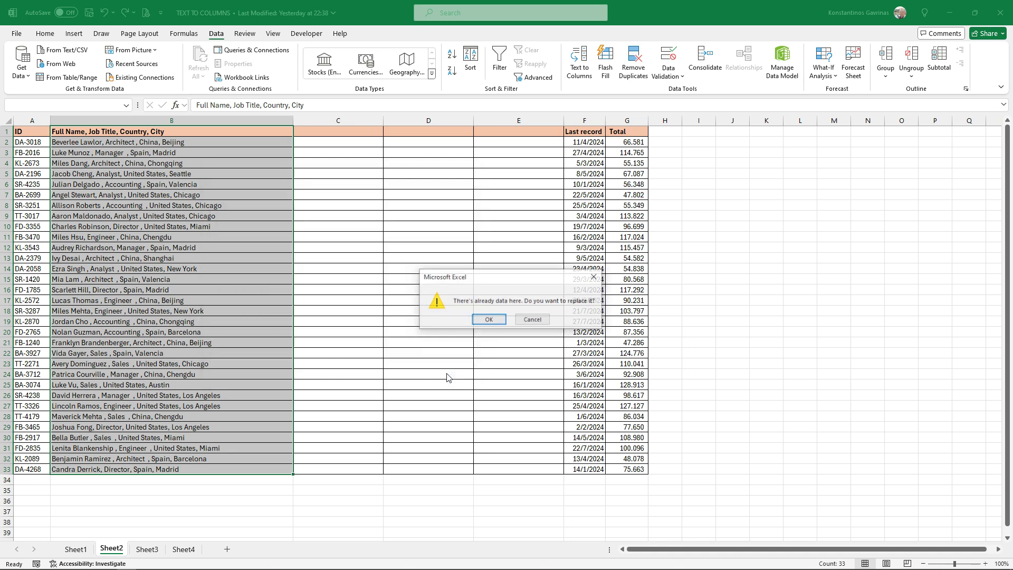
{"action": "left_click", "coordinate": [487, 320]}
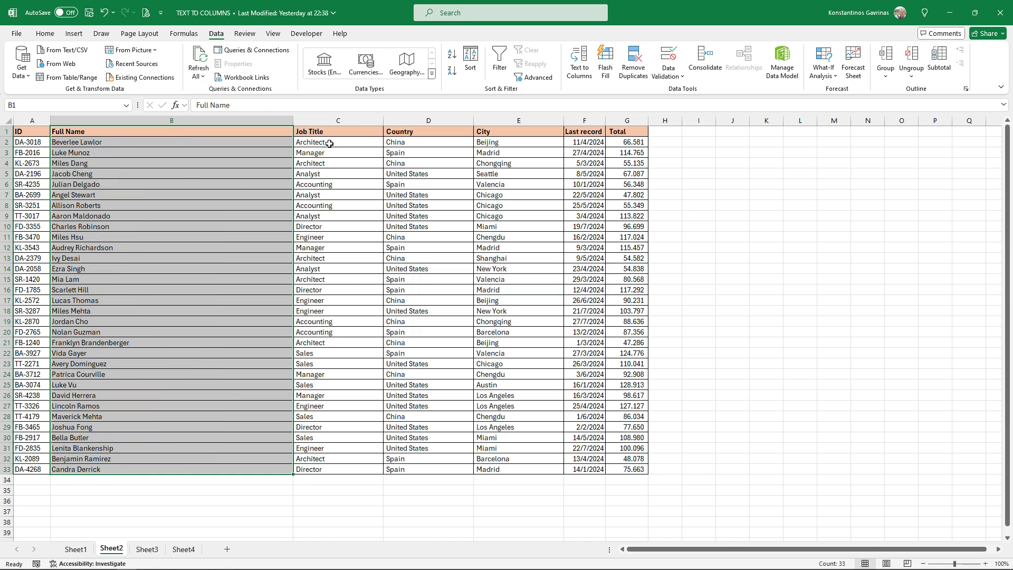
- Check the first job title in C2 for a leading space without editing the cell
{"action": "double_click", "coordinate": [346, 143]}
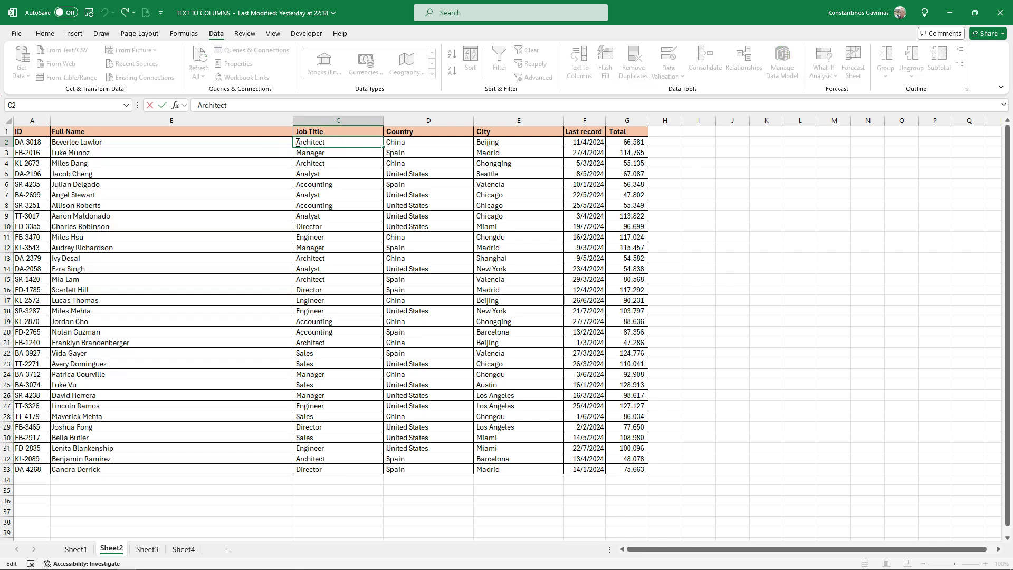
{"action": "left_click_drag", "start_coordinate": [296, 143], "coordinate": [293, 143]}
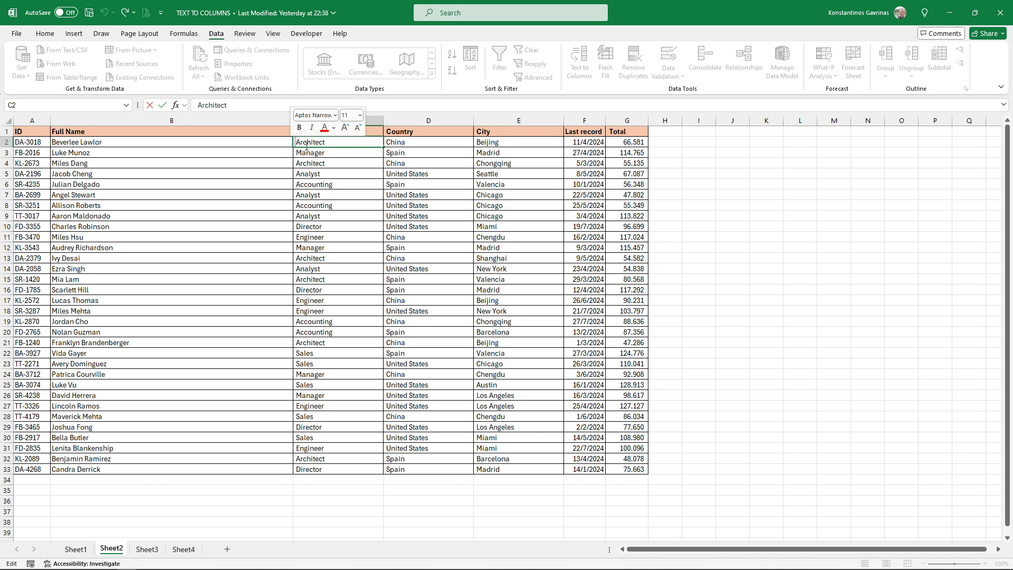
{"action": "key", "text": "Escape"}
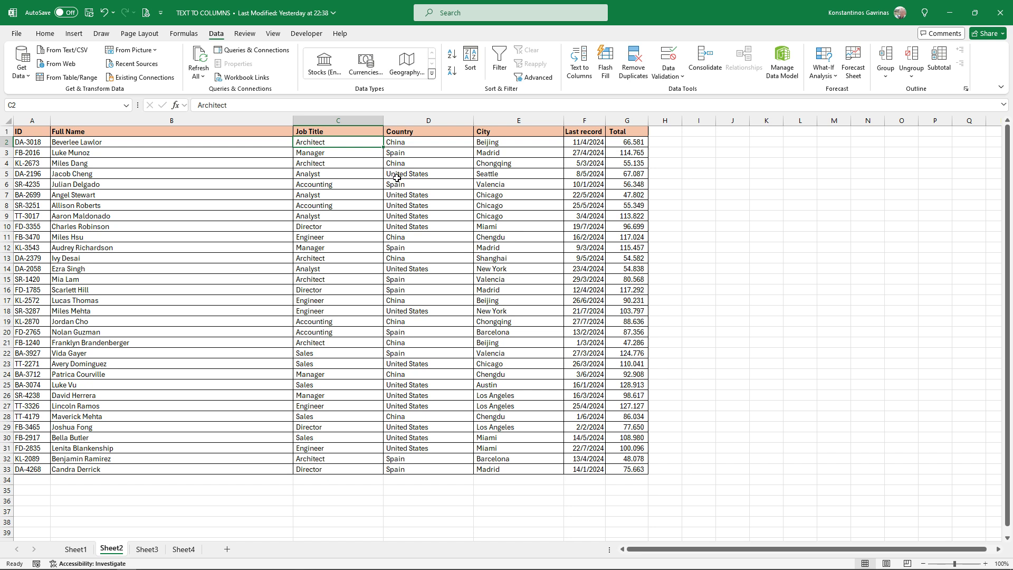
- Enter =TRIM(B2) in H2 and fill the formula down to row 33 and across to column K
{"action": "left_click", "coordinate": [670, 146]}
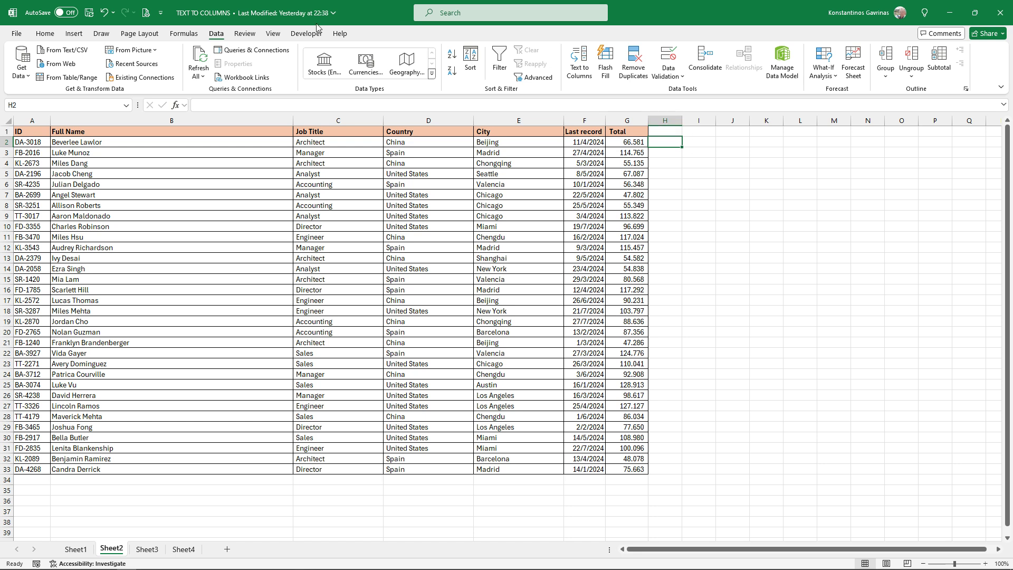
{"action": "left_click", "coordinate": [183, 35]}
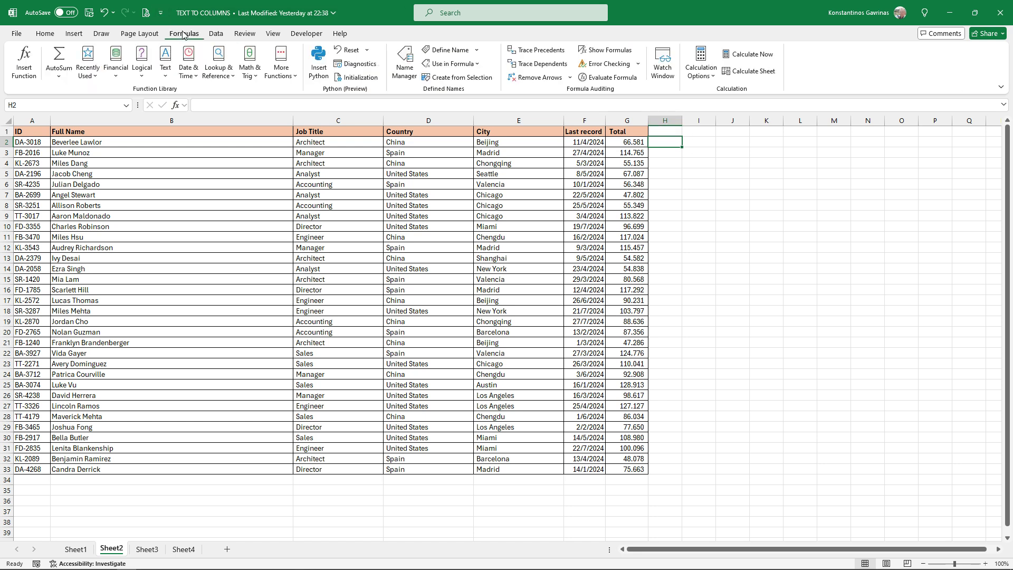
{"action": "left_click", "coordinate": [168, 51]}
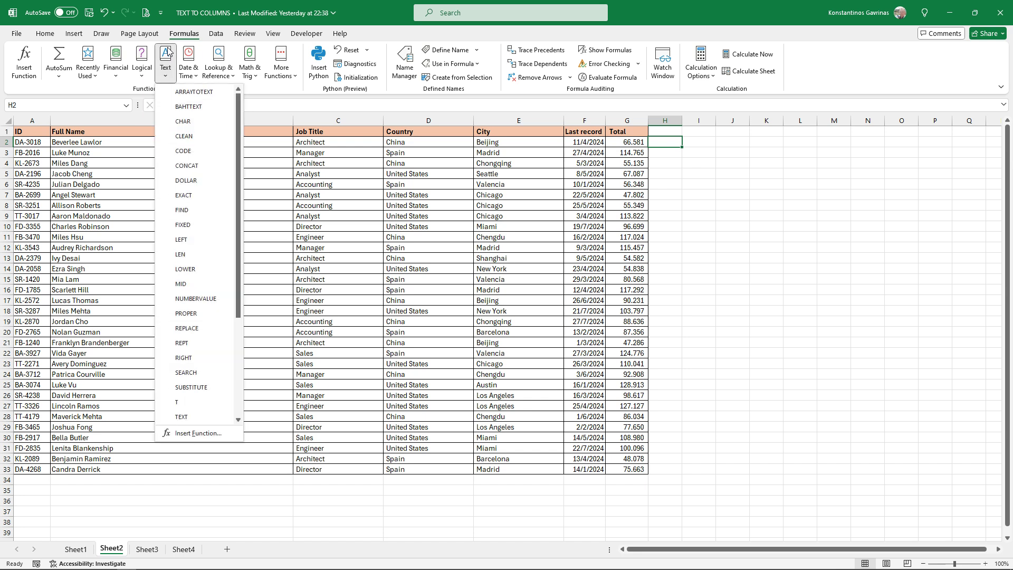
{"action": "scroll", "coordinate": [200, 270], "scroll_direction": "down", "scroll_amount": 3}
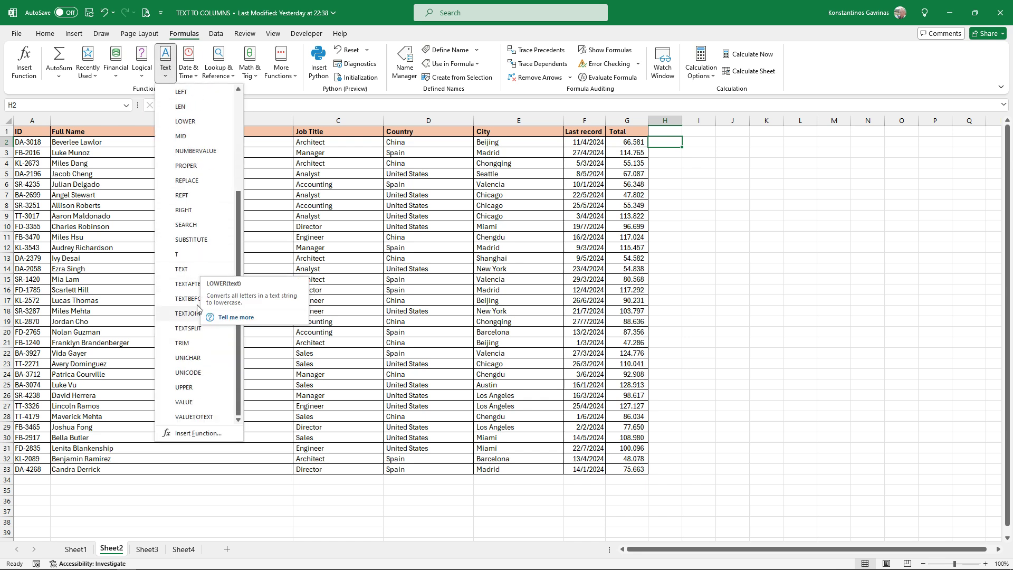
{"action": "left_click", "coordinate": [197, 344]}
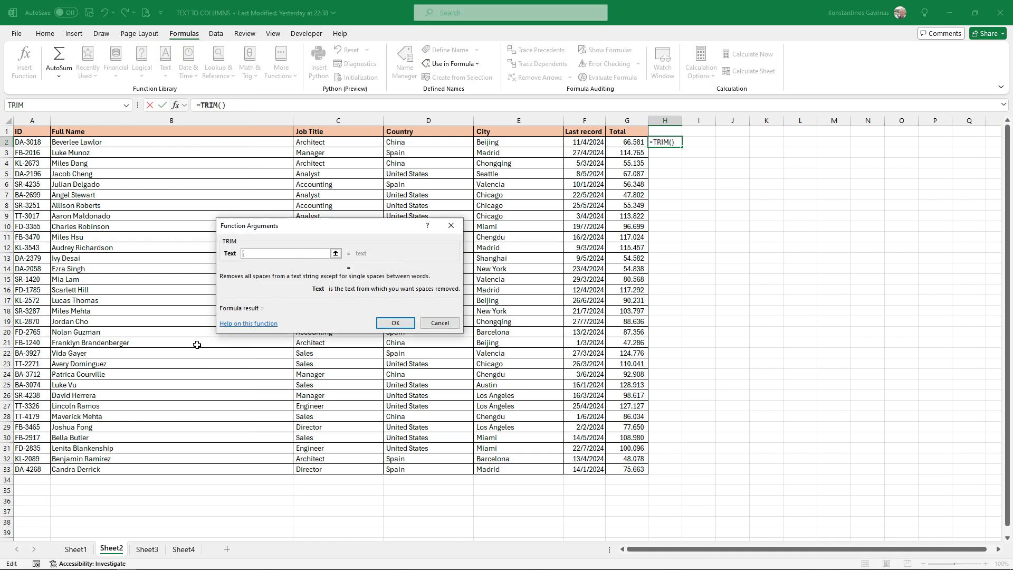
{"action": "left_click", "coordinate": [141, 141]}
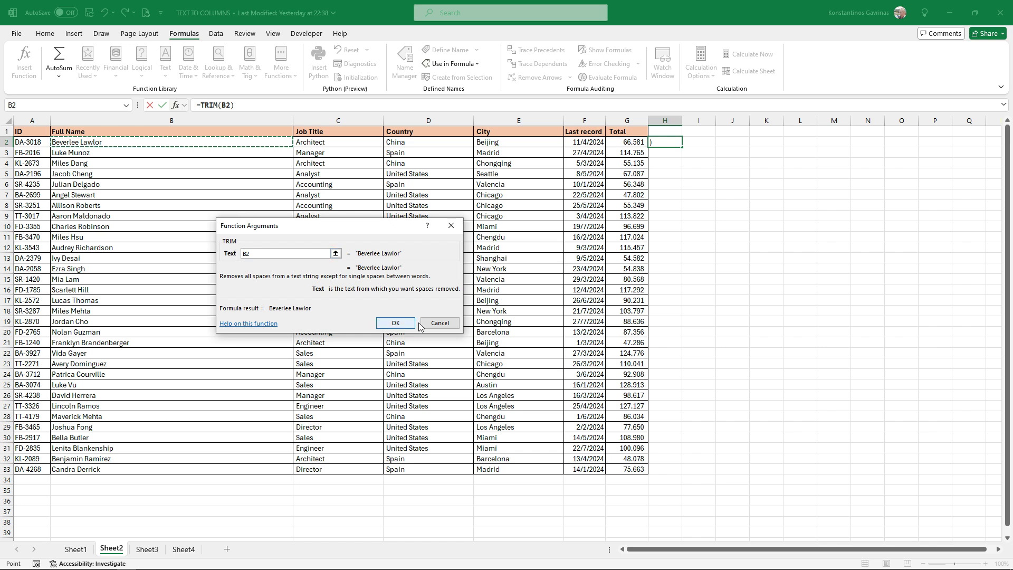
{"action": "left_click", "coordinate": [393, 323]}
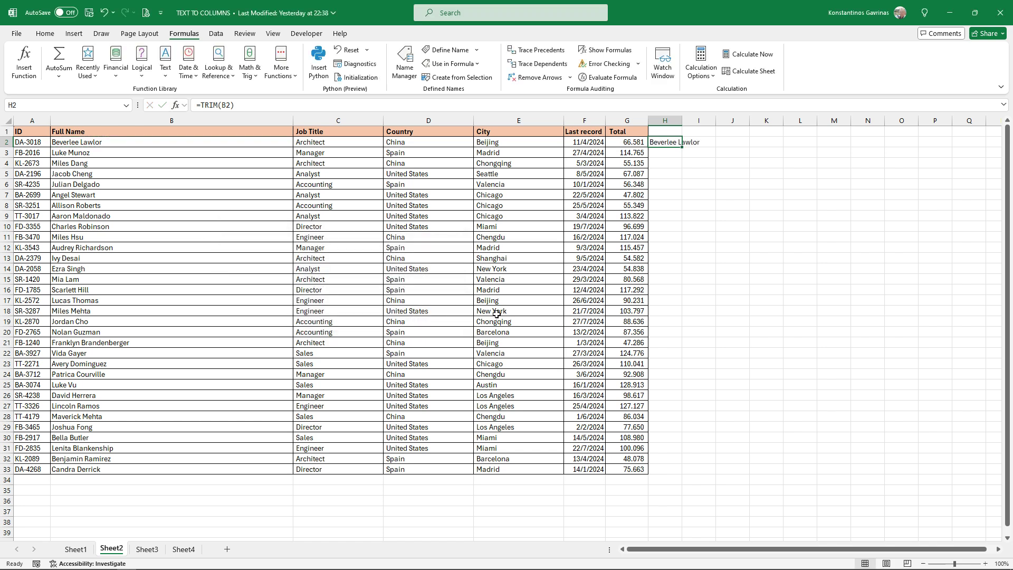
{"action": "double_click", "coordinate": [684, 149]}
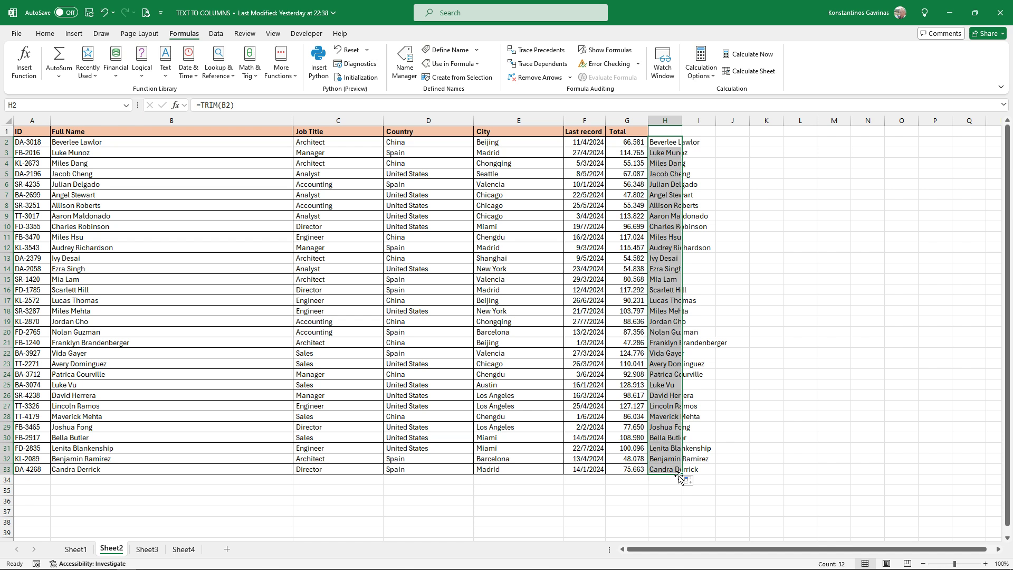
{"action": "left_click_drag", "start_coordinate": [681, 476], "coordinate": [775, 472]}
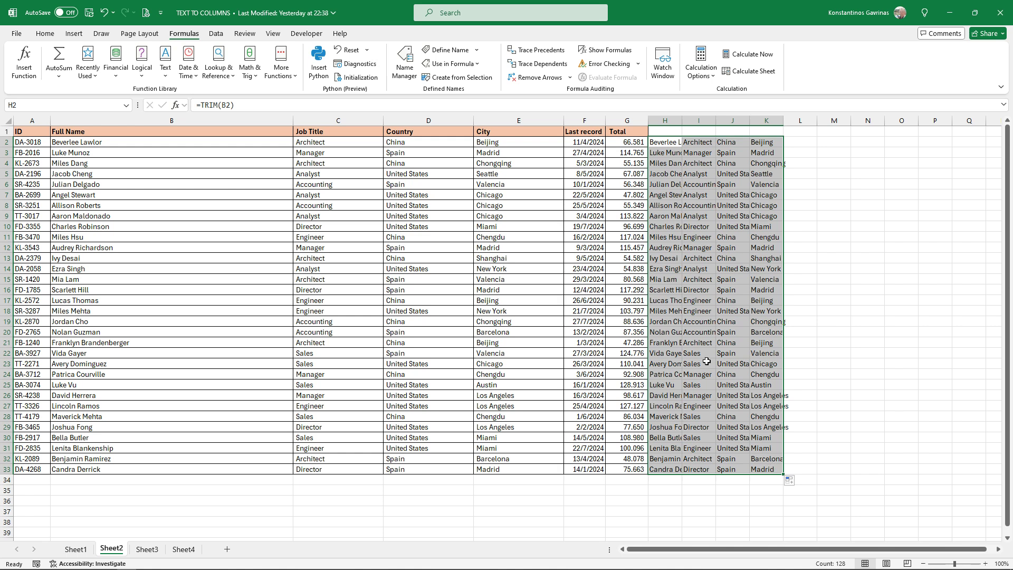
- Paste the trimmed results from H2:K33 as values over B2:E33 and clear helper columns H to K
{"action": "right_click", "coordinate": [693, 319]}
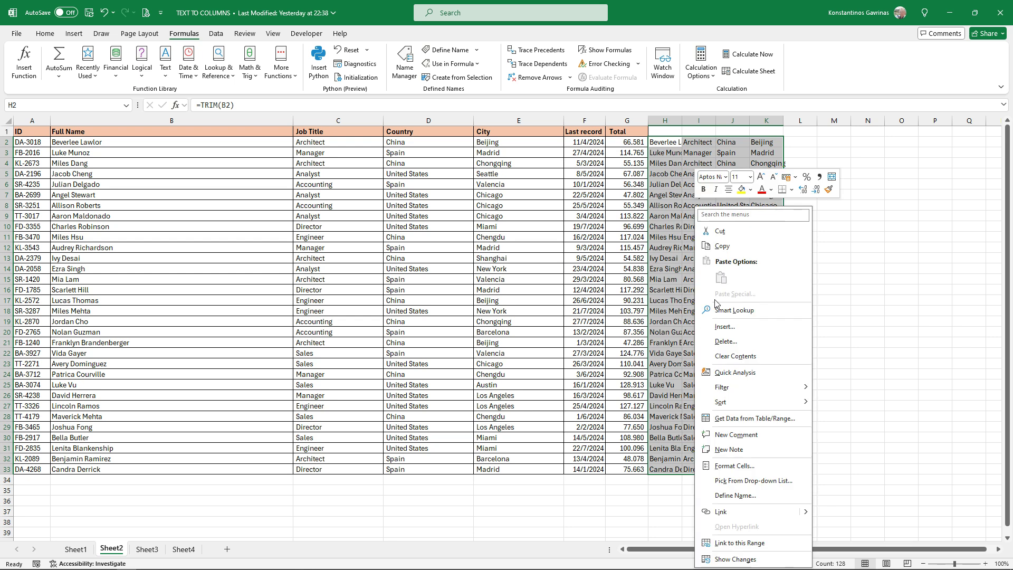
{"action": "left_click", "coordinate": [734, 247]}
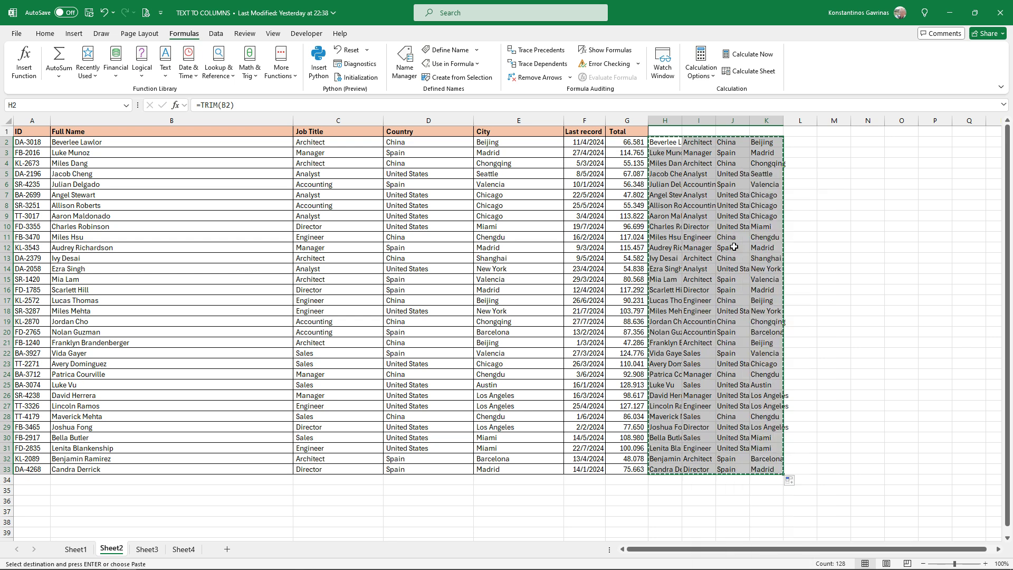
{"action": "right_click", "coordinate": [98, 141]}
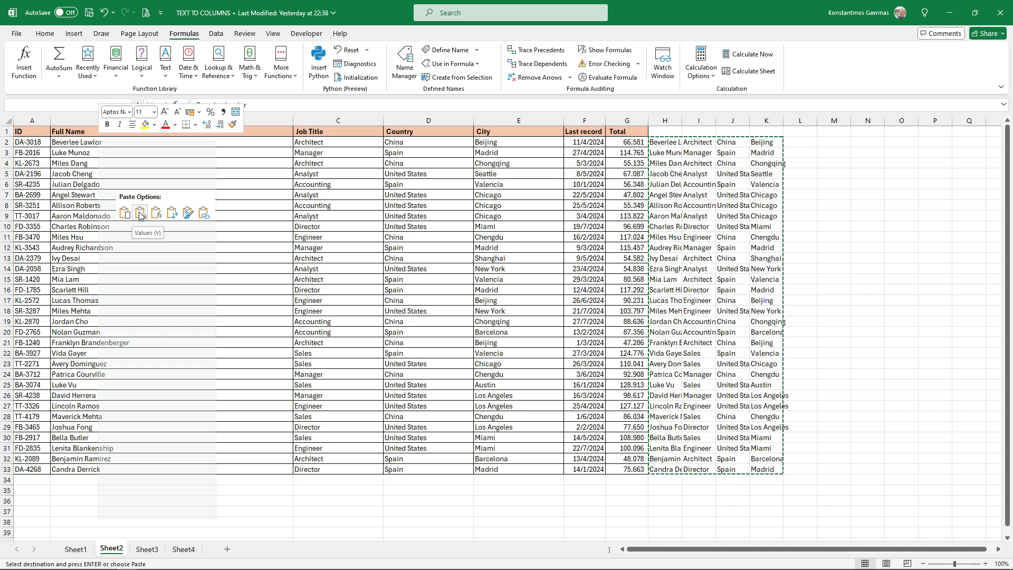
{"action": "left_click", "coordinate": [139, 214]}
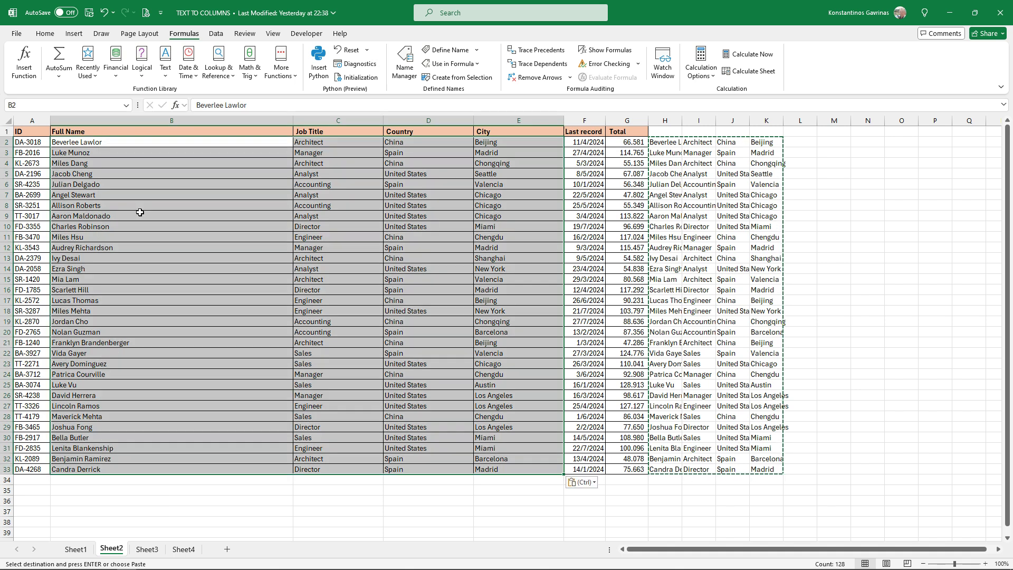
{"action": "left_click_drag", "start_coordinate": [665, 122], "coordinate": [758, 128]}
{"action": "key", "text": "Delete"}
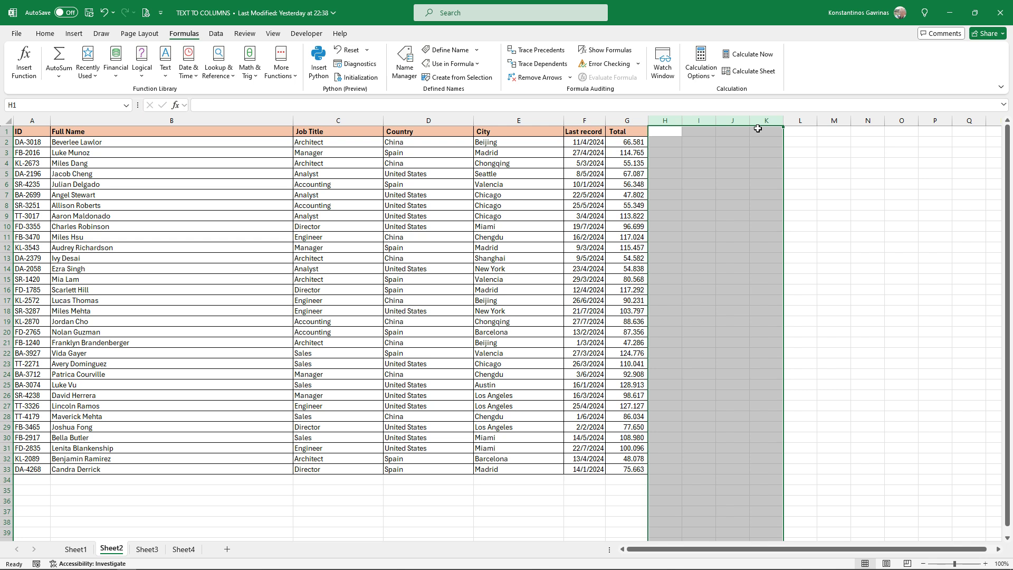
{"action": "left_click", "coordinate": [421, 276]}
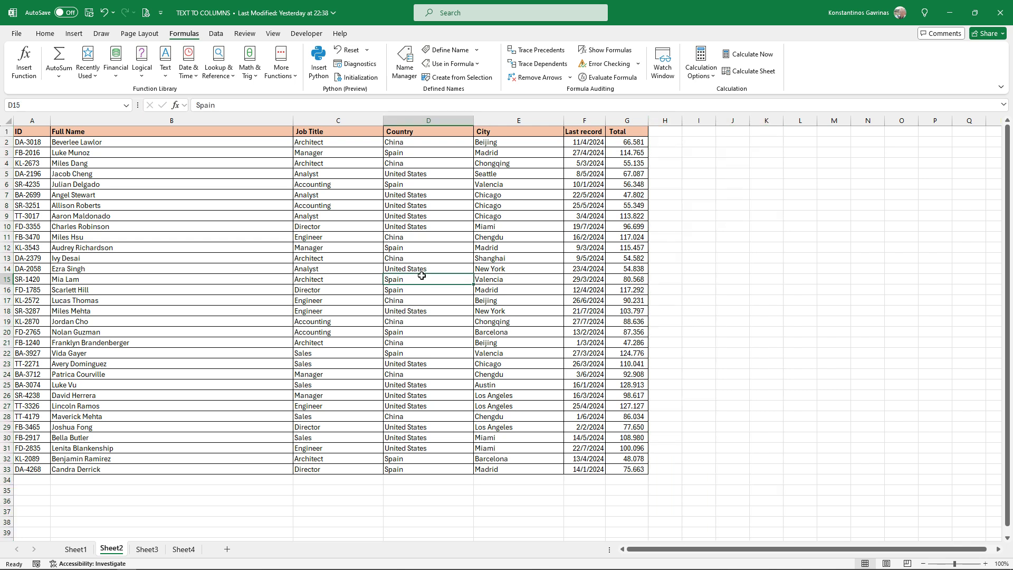
- Add bordered Full Name, User Name and User Domain columns in H1:J33 on Sheet3
{"action": "left_click", "coordinate": [146, 551]}
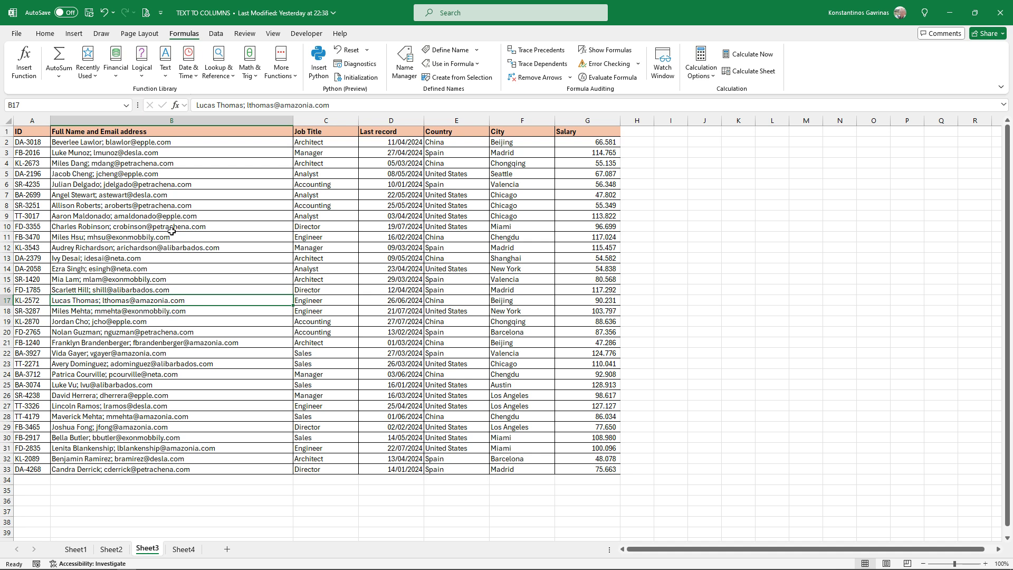
{"action": "left_click", "coordinate": [163, 120]}
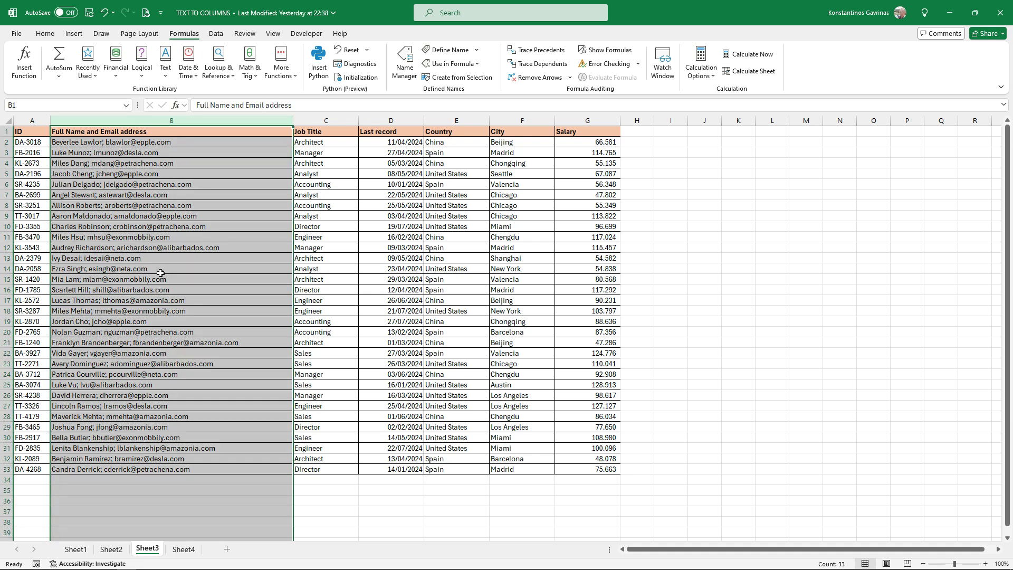
{"action": "left_click", "coordinate": [162, 247]}
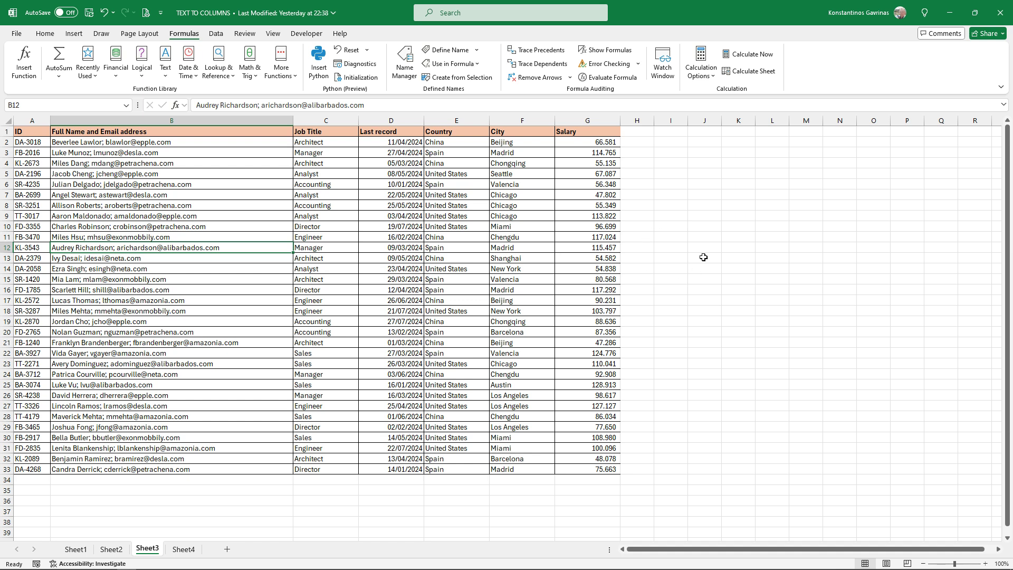
{"action": "key", "text": "ctrl+shift+t"}
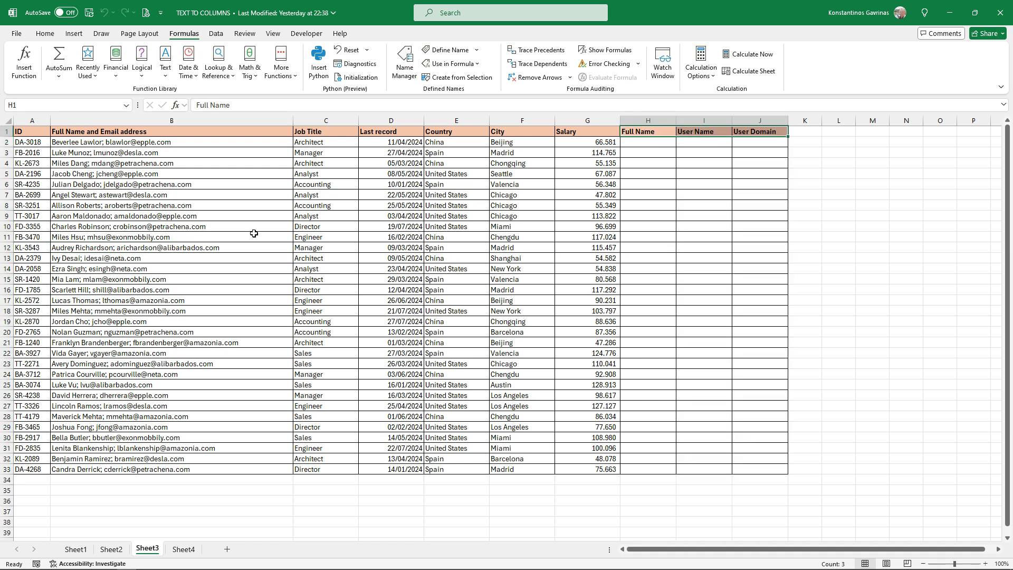
- Set up a delimited Text to Columns split of B2:B33 on Sheet3, using semicolon and the custom character @ as delimiters
{"action": "left_click_drag", "start_coordinate": [156, 142], "coordinate": [171, 471]}
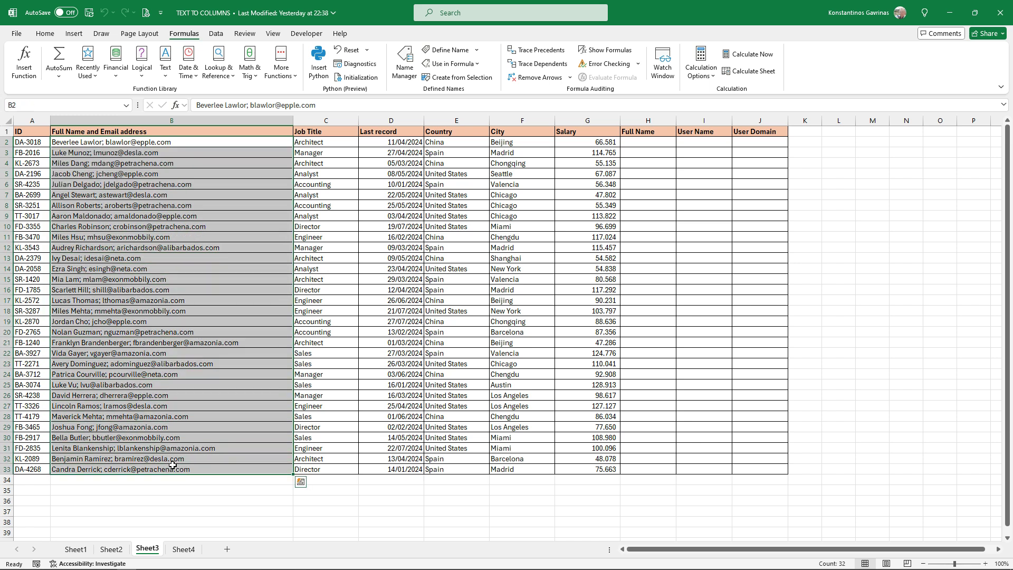
{"action": "left_click", "coordinate": [222, 33]}
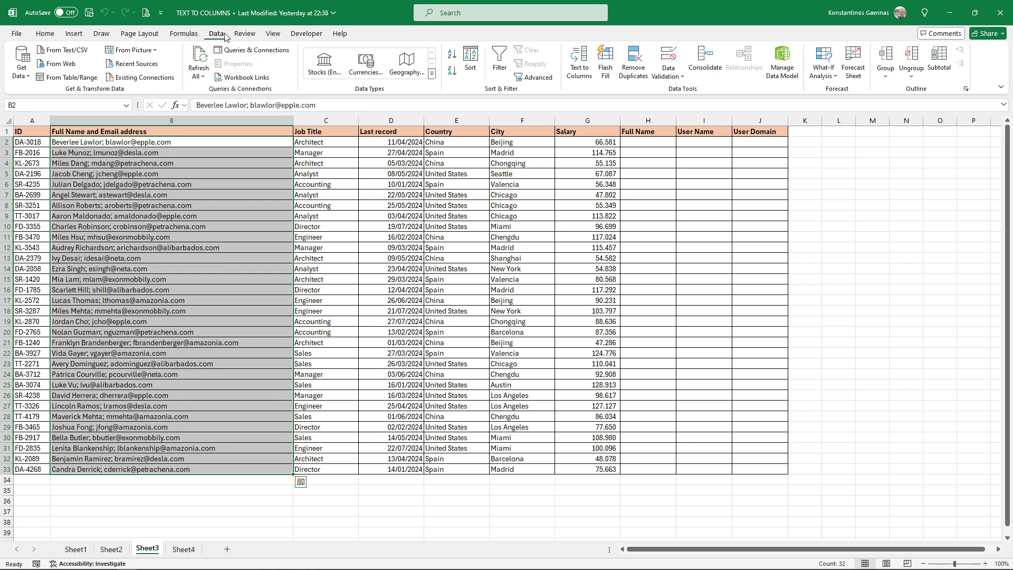
{"action": "left_click", "coordinate": [587, 82]}
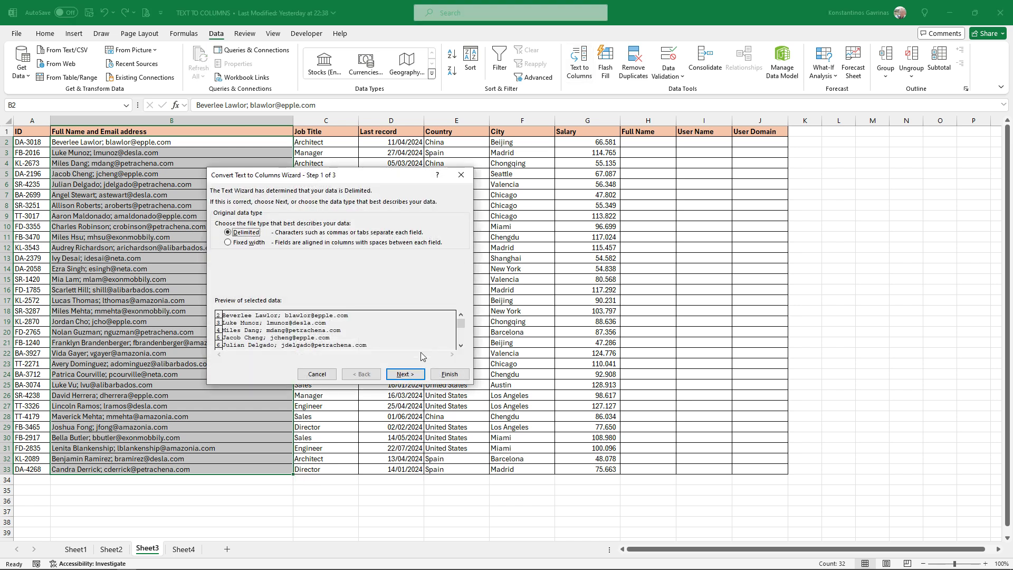
{"action": "left_click", "coordinate": [410, 374]}
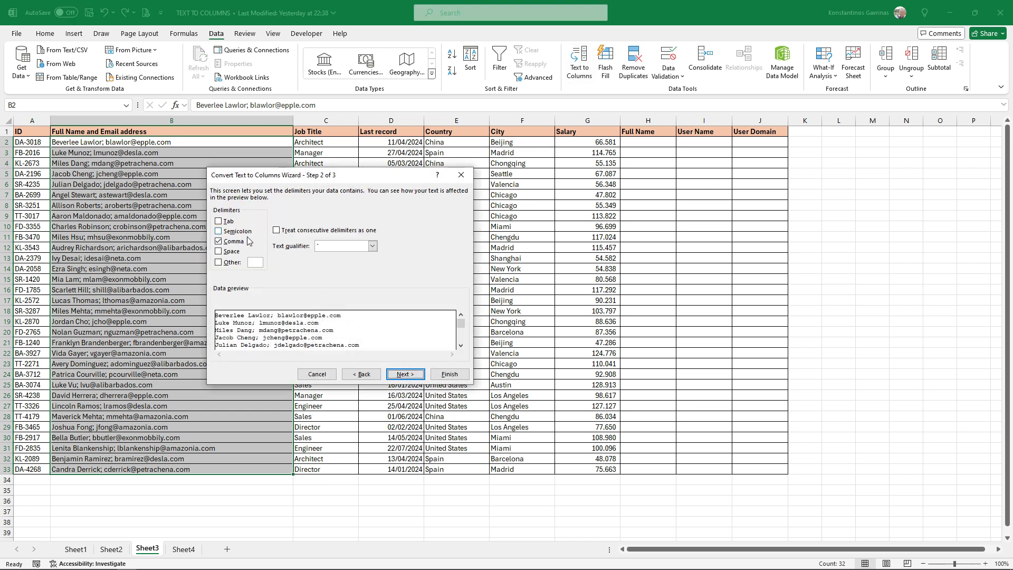
{"action": "left_click", "coordinate": [243, 236]}
{"action": "left_click", "coordinate": [228, 242]}
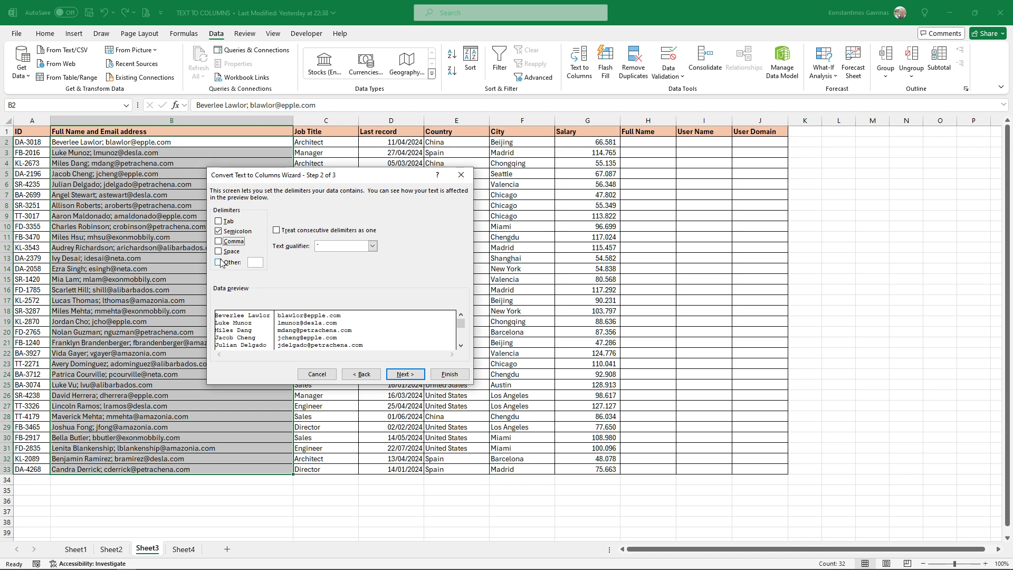
{"action": "left_click", "coordinate": [253, 266]}
{"action": "type", "text": "@"}
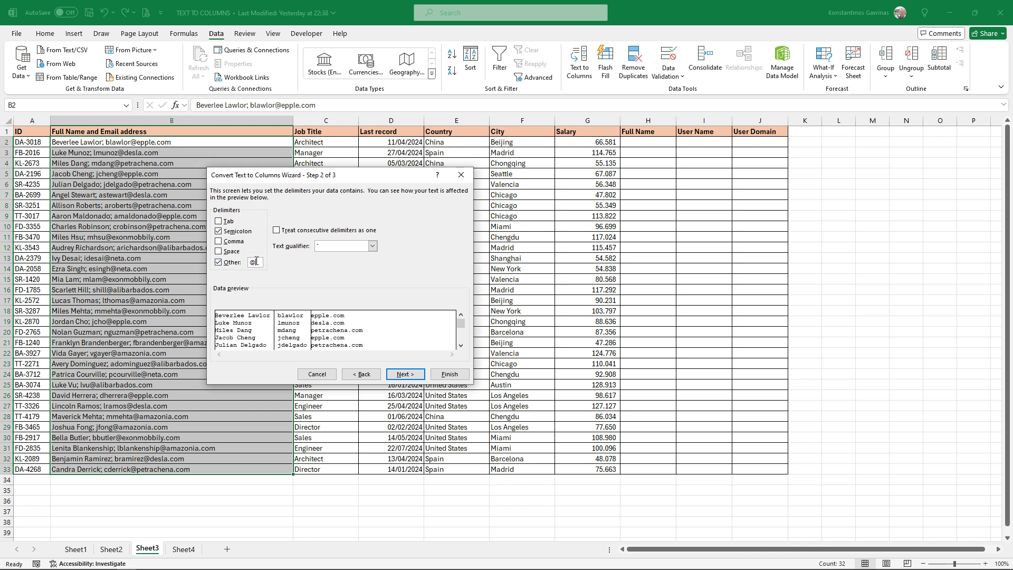
- Finish the Text to Columns split with destination H2, replacing the existing data there
{"action": "left_click", "coordinate": [406, 374]}
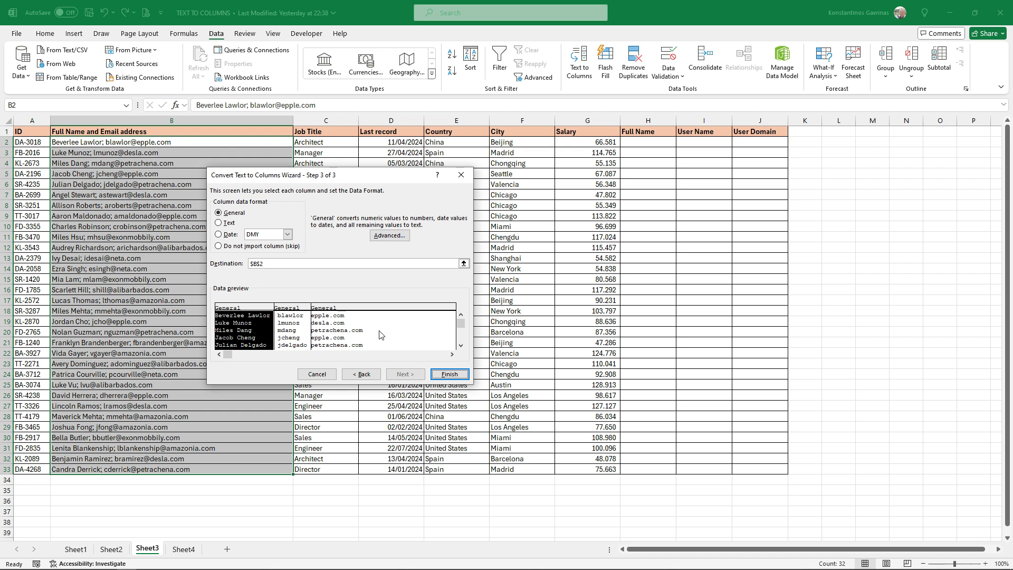
{"action": "double_click", "coordinate": [285, 264]}
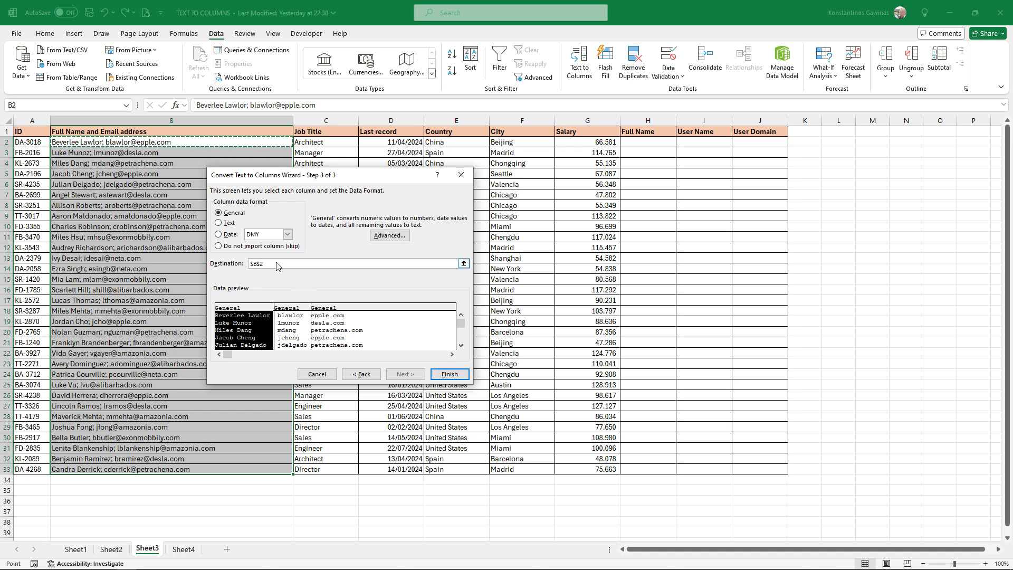
{"action": "left_click", "coordinate": [654, 143]}
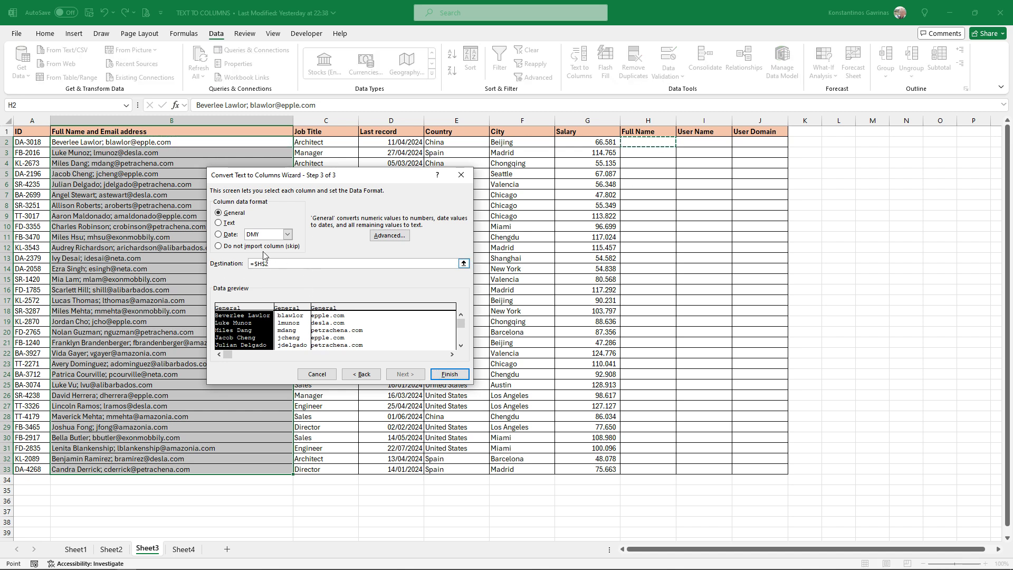
{"action": "left_click", "coordinate": [450, 374]}
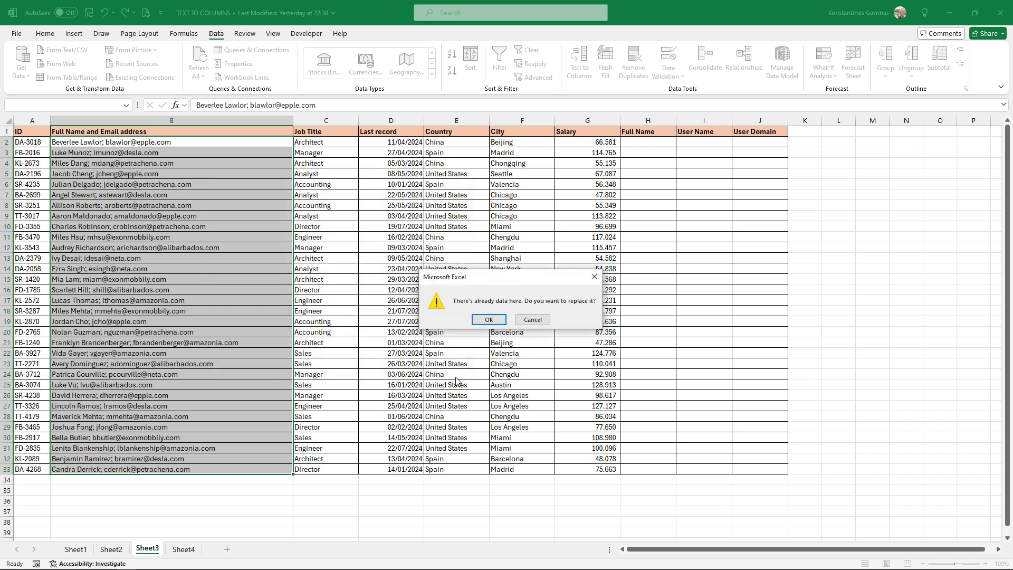
{"action": "left_click", "coordinate": [489, 319]}
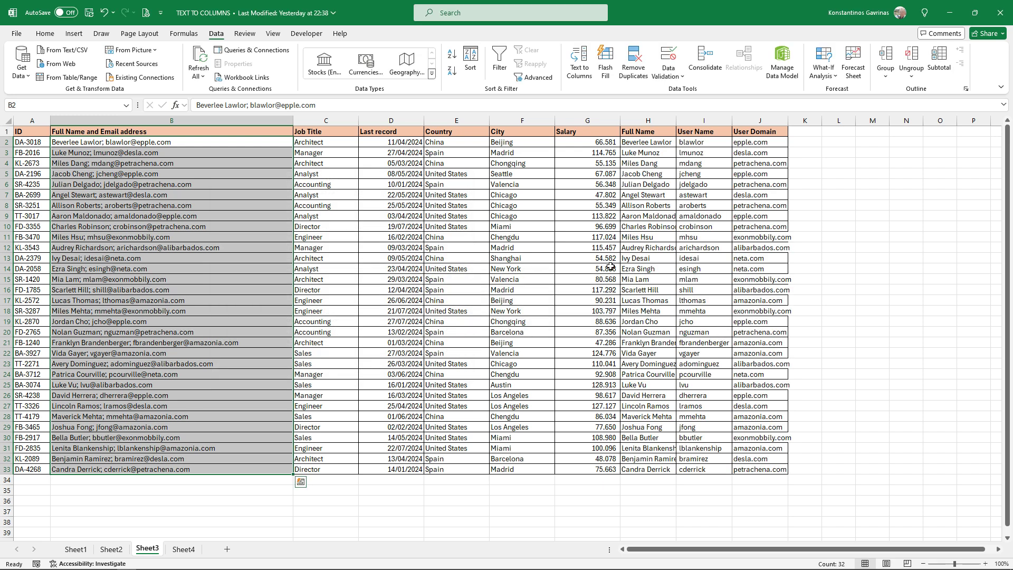
- AutoFit the widths of columns H to J on Sheet3 and check the split names and user names
{"action": "left_click_drag", "start_coordinate": [654, 121], "coordinate": [756, 122]}
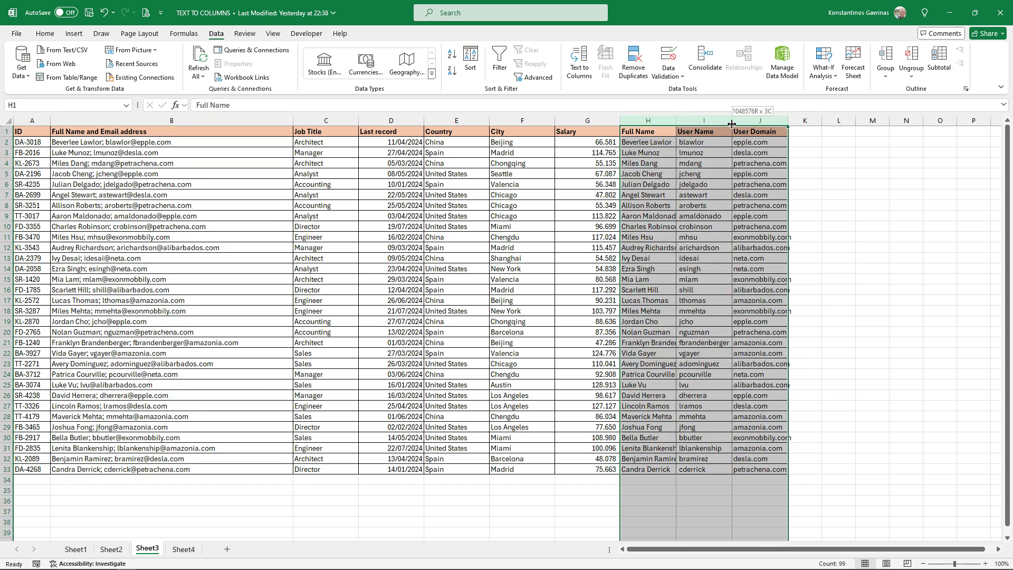
{"action": "double_click", "coordinate": [732, 120]}
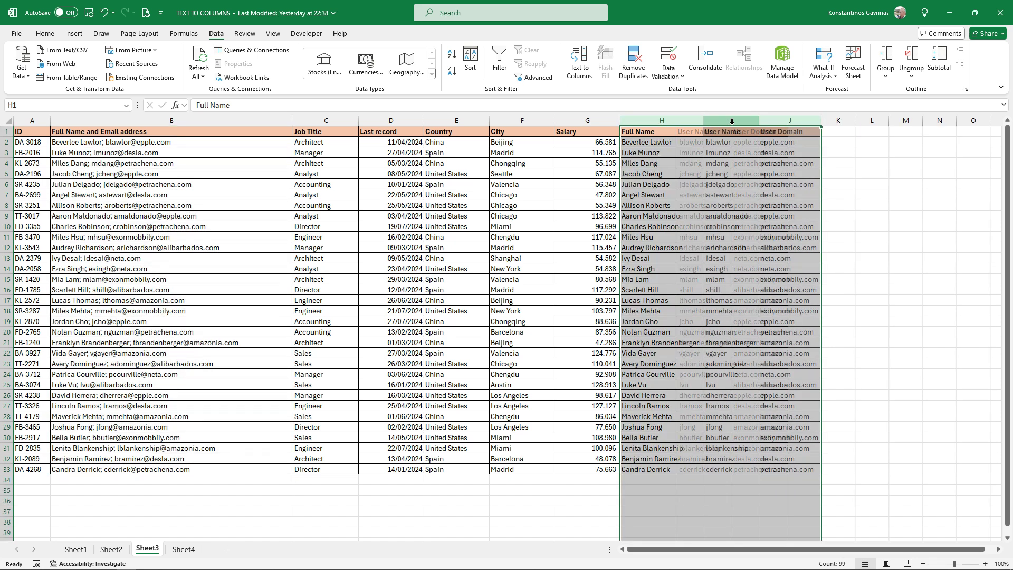
{"action": "left_click", "coordinate": [666, 144]}
{"action": "left_click", "coordinate": [713, 143]}
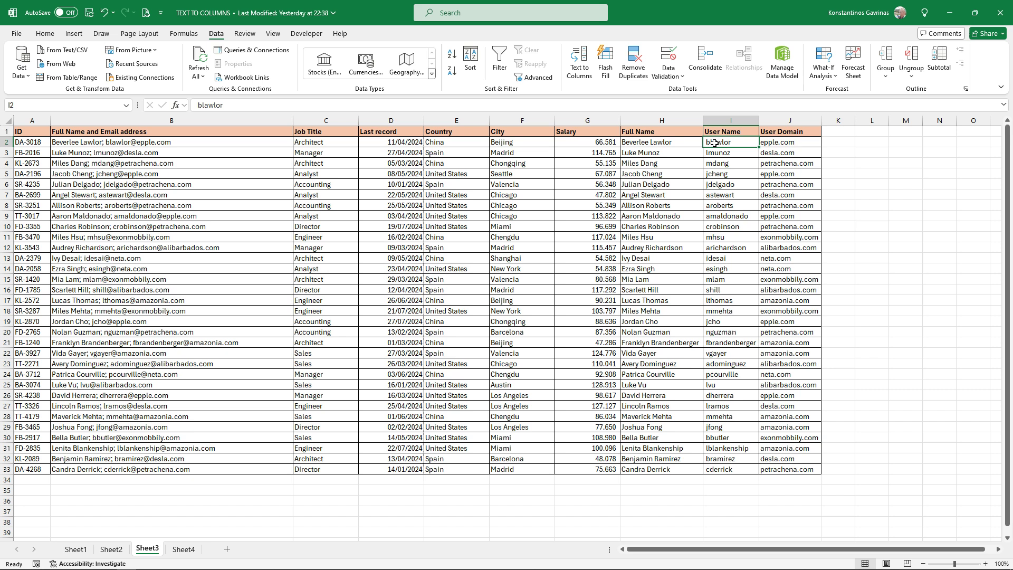
{"action": "left_click", "coordinate": [721, 121]}
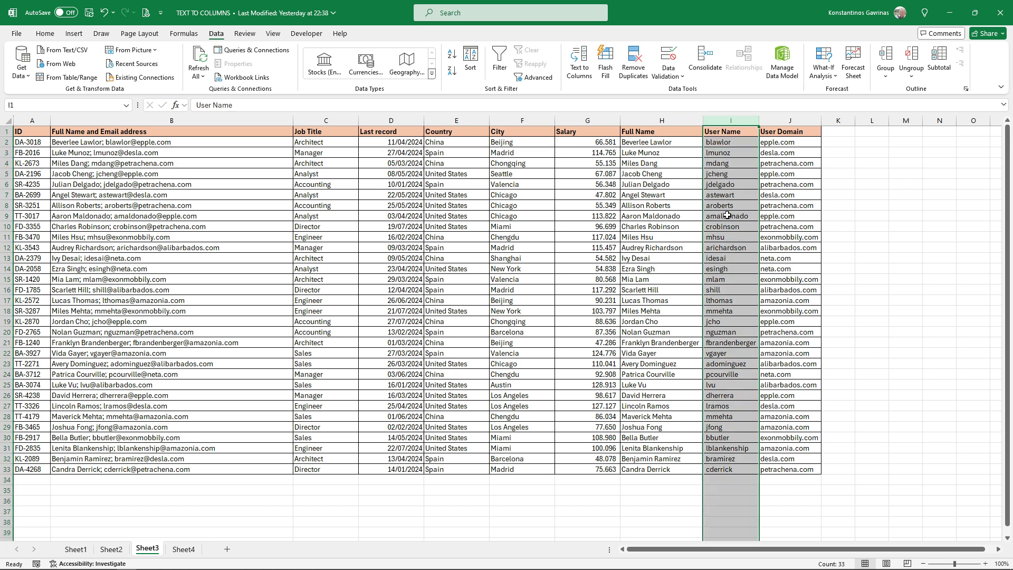
- Enter =TRIM(H2) in K2 and fill the formula down to row 33 and across to column M
{"action": "left_click", "coordinate": [842, 141]}
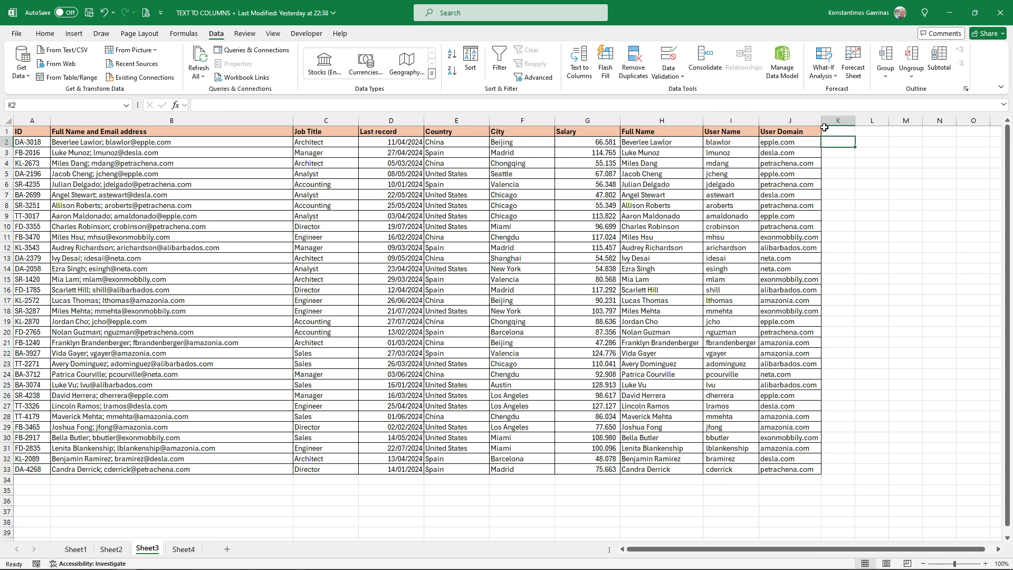
{"action": "left_click", "coordinate": [183, 34]}
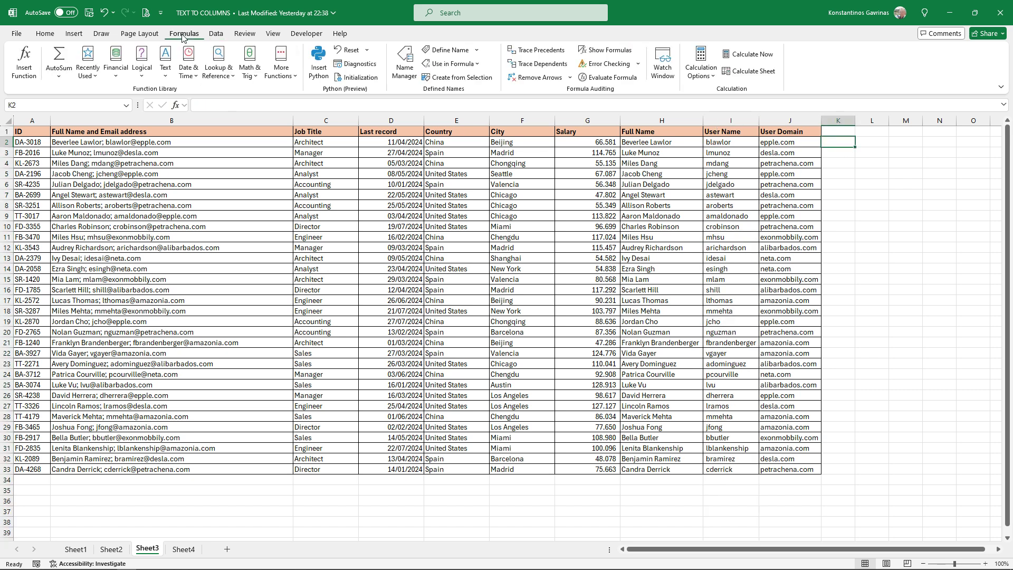
{"action": "left_click", "coordinate": [166, 63]}
{"action": "scroll", "coordinate": [188, 270], "scroll_direction": "down", "scroll_amount": 5}
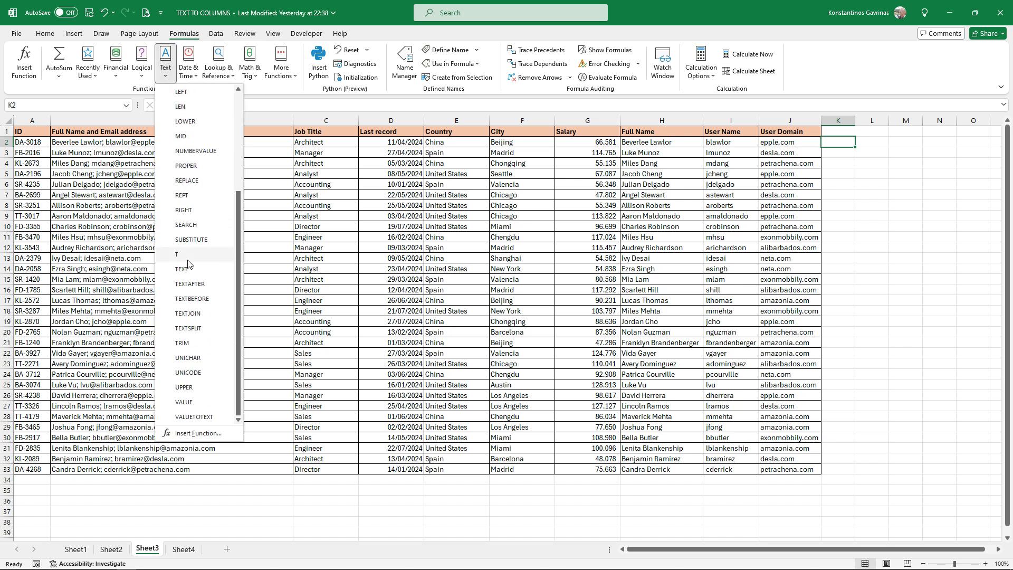
{"action": "left_click", "coordinate": [184, 343]}
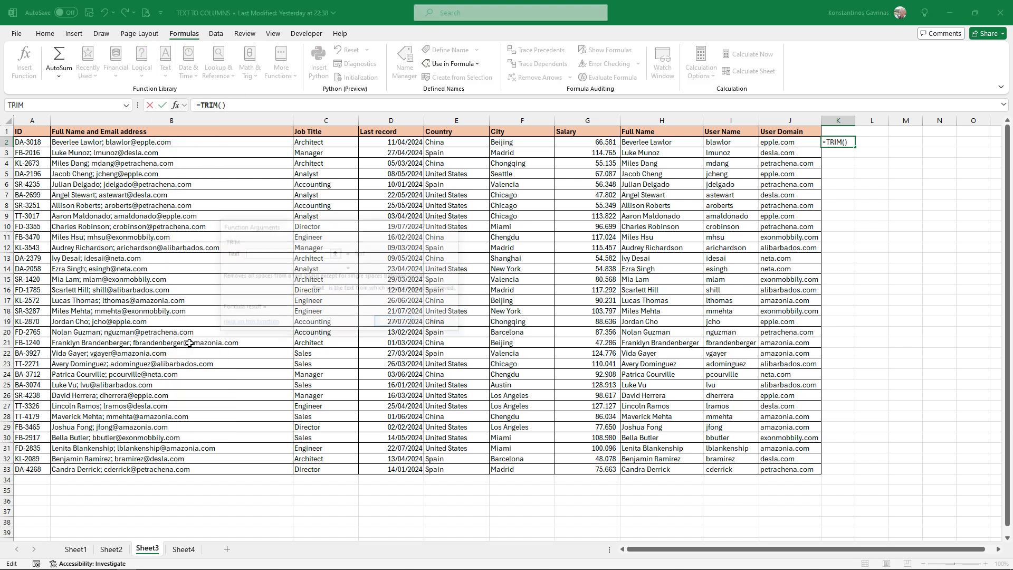
{"action": "left_click", "coordinate": [647, 141]}
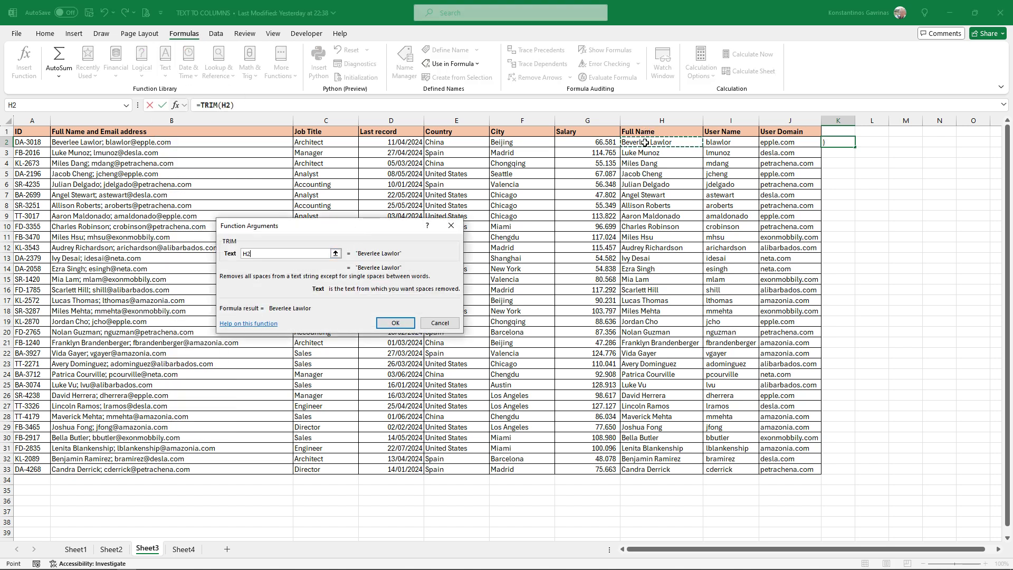
{"action": "left_click", "coordinate": [395, 323]}
{"action": "double_click", "coordinate": [855, 147]}
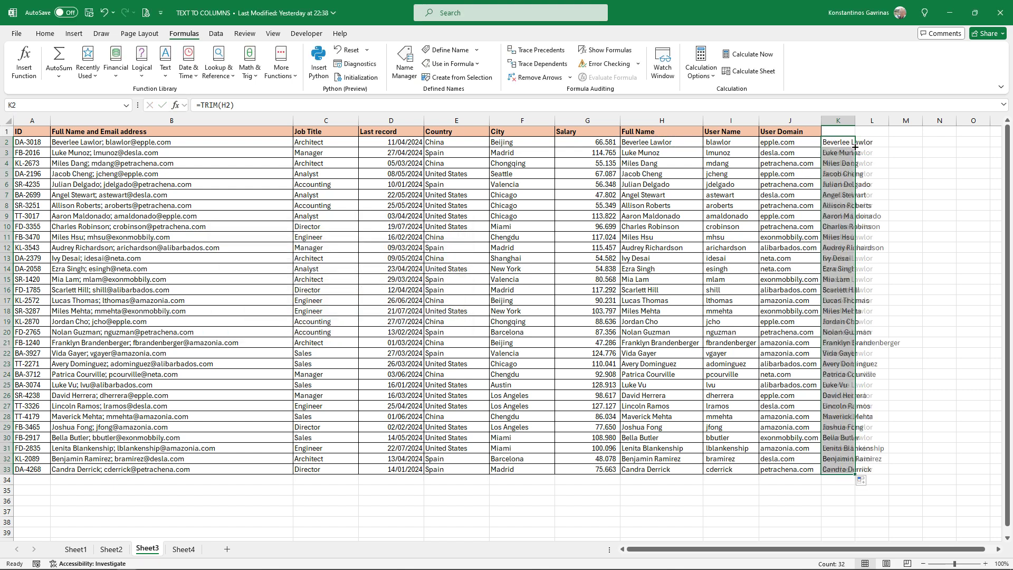
{"action": "left_click_drag", "start_coordinate": [857, 475], "coordinate": [917, 473]}
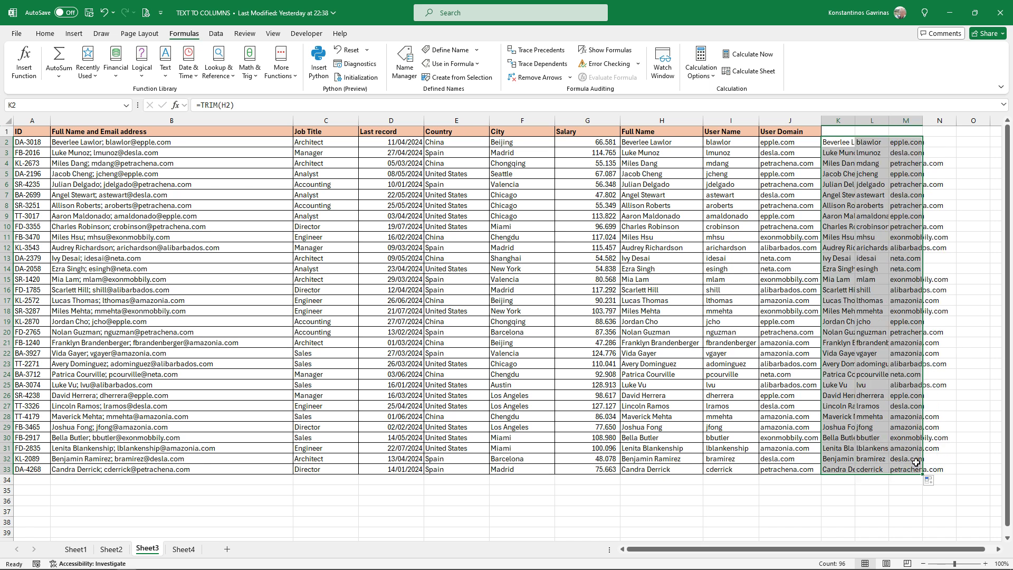
- Paste the trimmed results from K2:M33 as values over H2:J33 and clear helper columns K to M
{"action": "right_click", "coordinate": [897, 224]}
{"action": "left_click", "coordinate": [808, 246]}
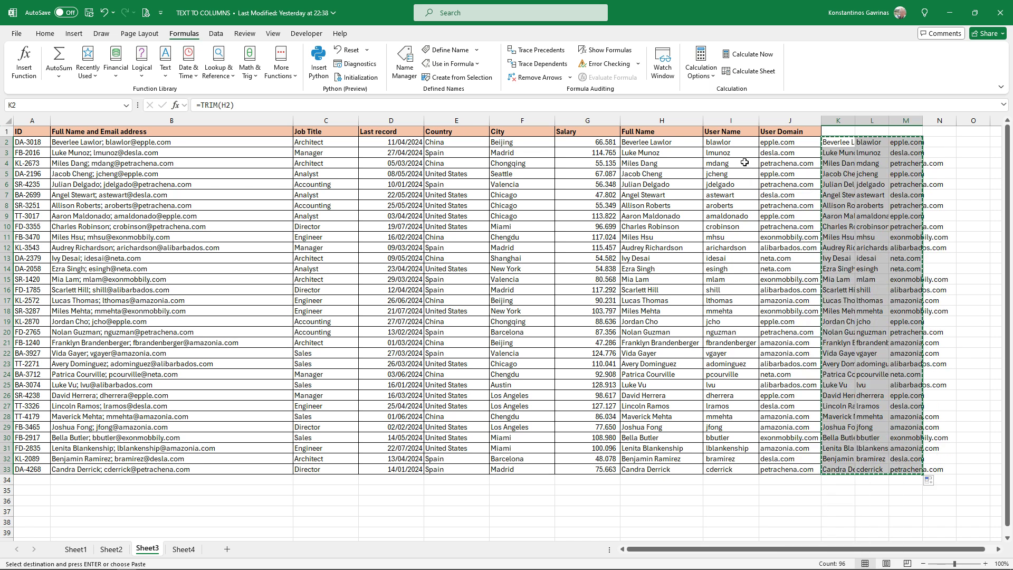
{"action": "right_click", "coordinate": [674, 146]}
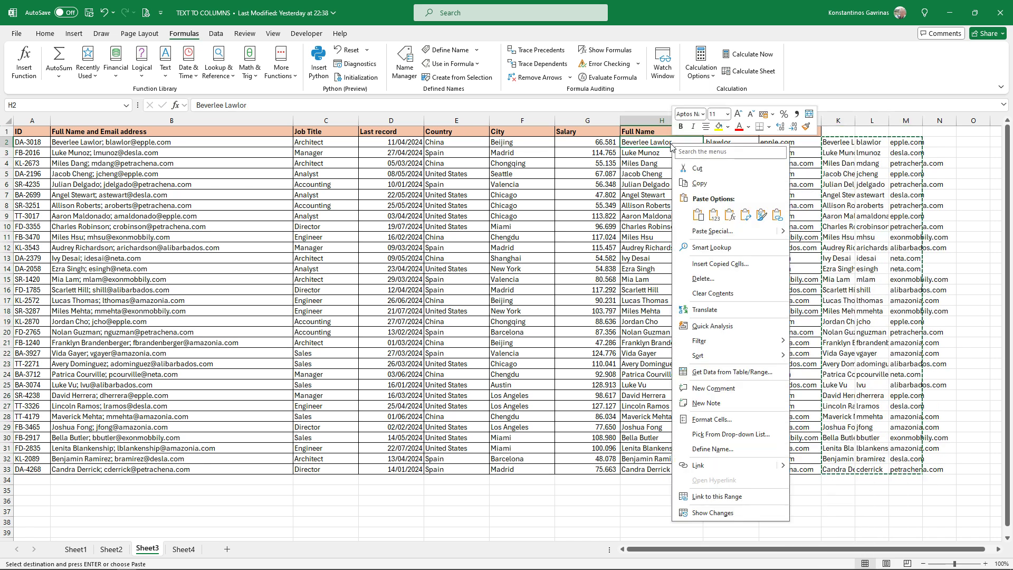
{"action": "left_click", "coordinate": [712, 214]}
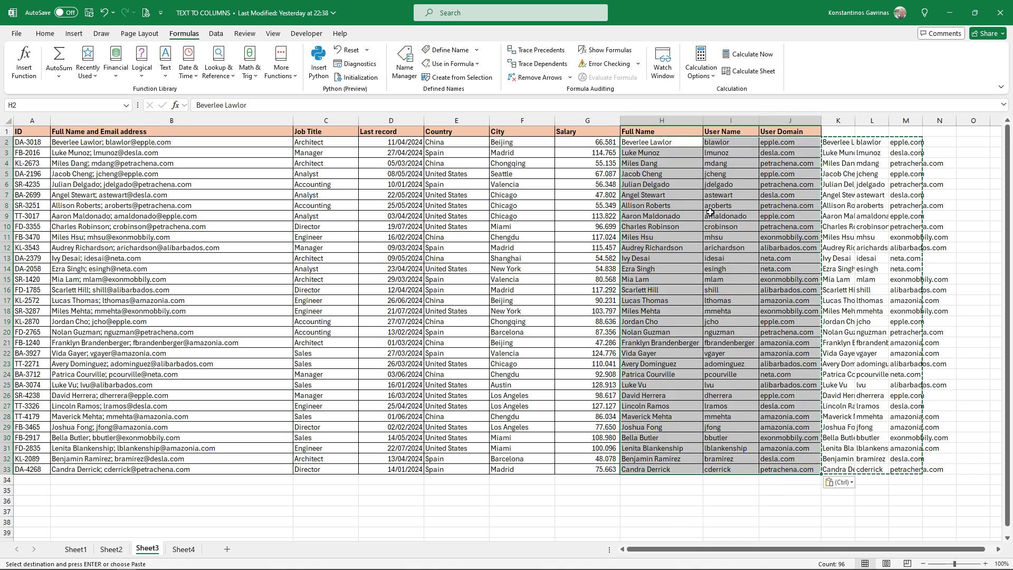
{"action": "left_click_drag", "start_coordinate": [843, 126], "coordinate": [894, 121]}
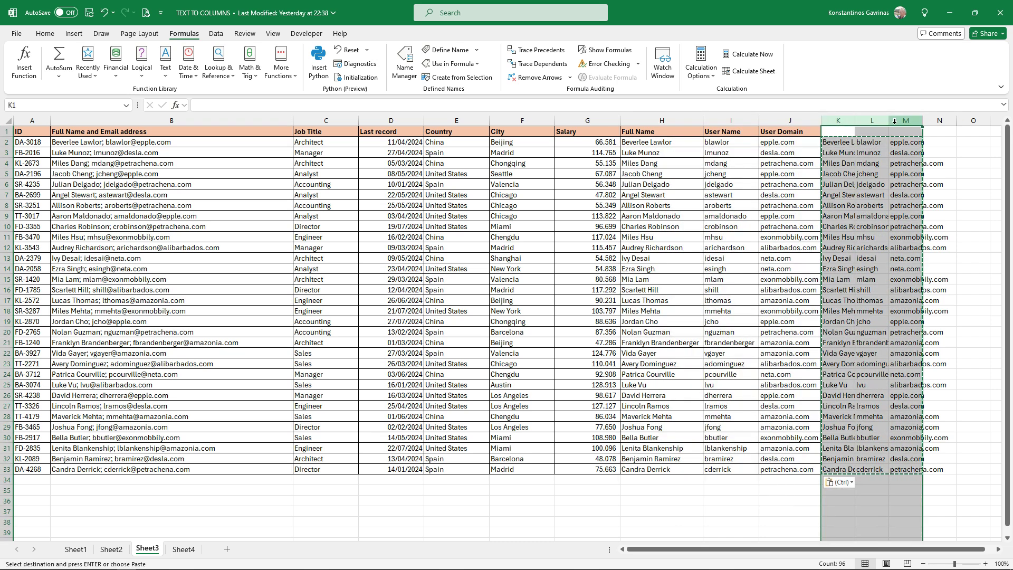
{"action": "key", "text": "Delete"}
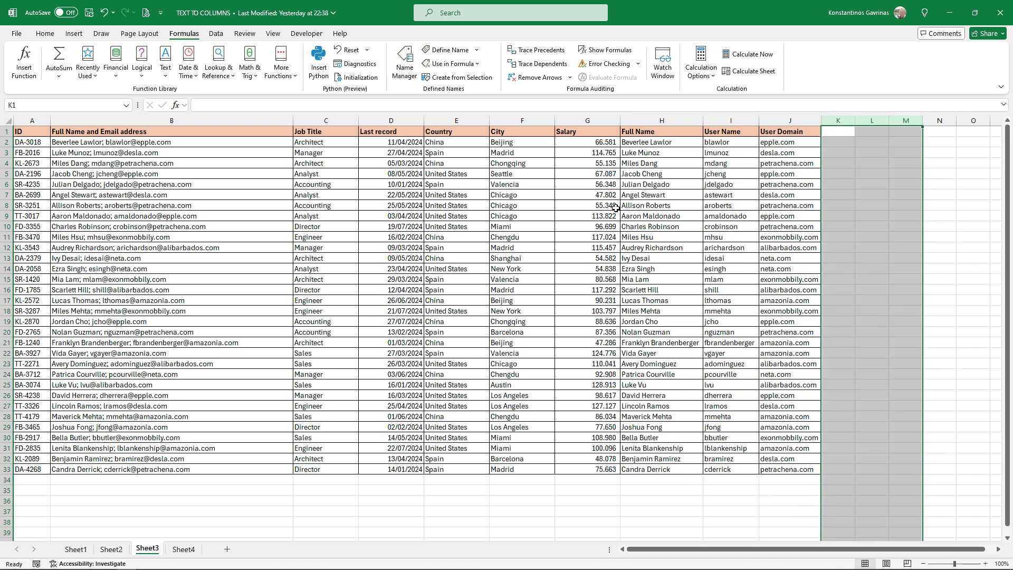
{"action": "left_click", "coordinate": [296, 335]}
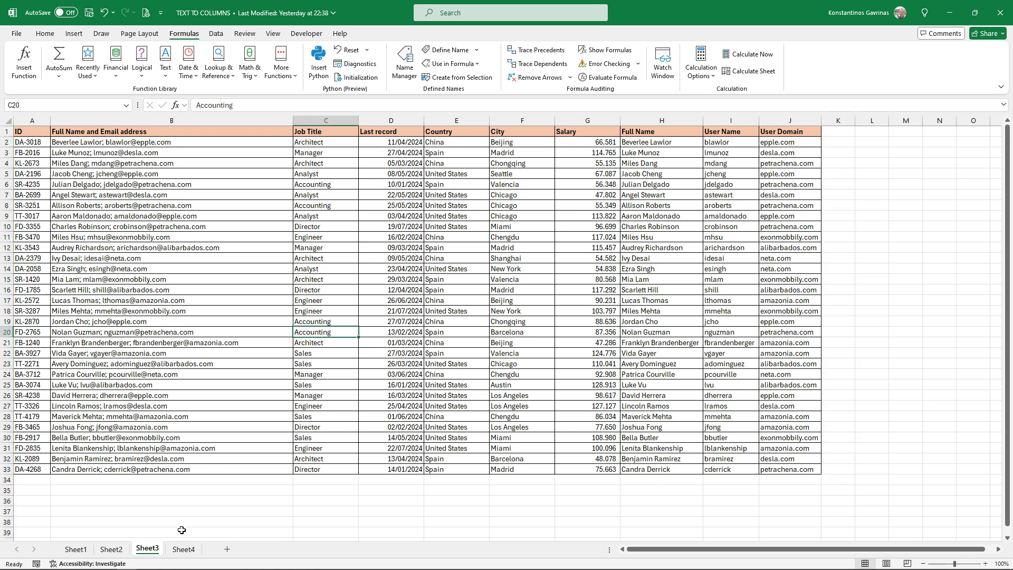
- Open Sheet4 and undo the orange and blue fill highlighting on the routes in column A
{"action": "left_click", "coordinate": [183, 550]}
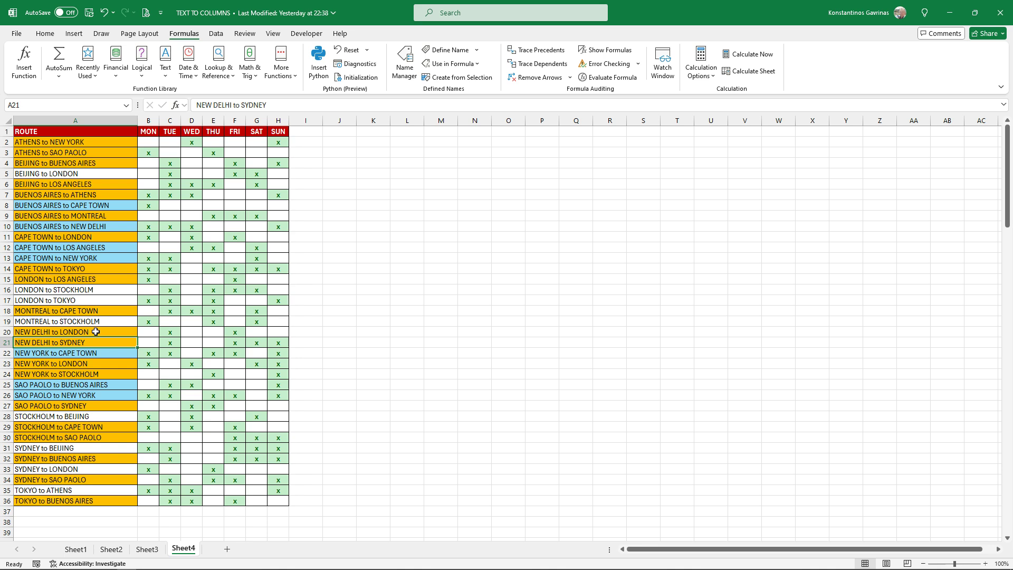
{"action": "key", "text": "ctrl+z"}
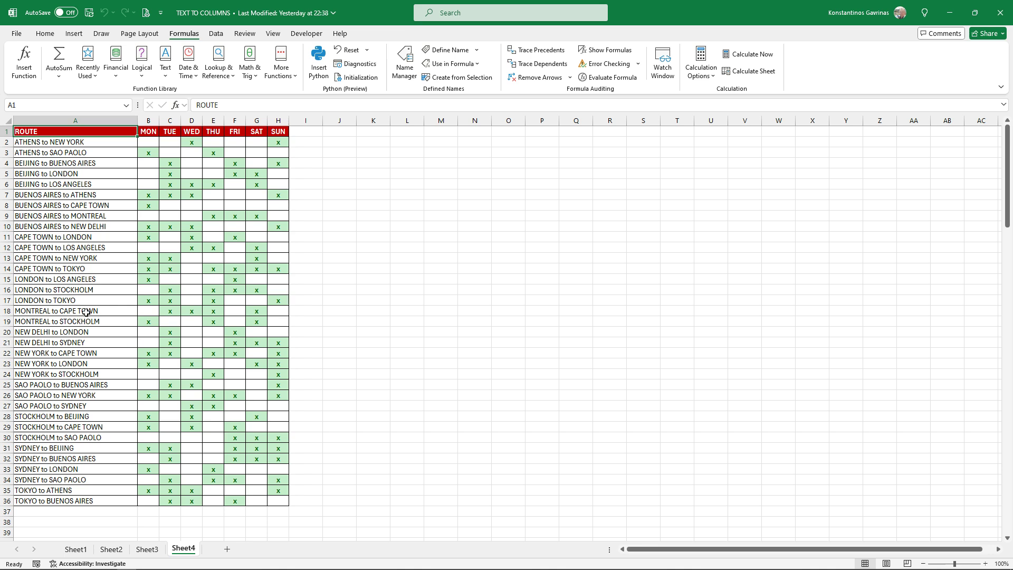
- Search Sheet4 for semicolons to check whether the data already contains that character
{"action": "left_click", "coordinate": [45, 39]}
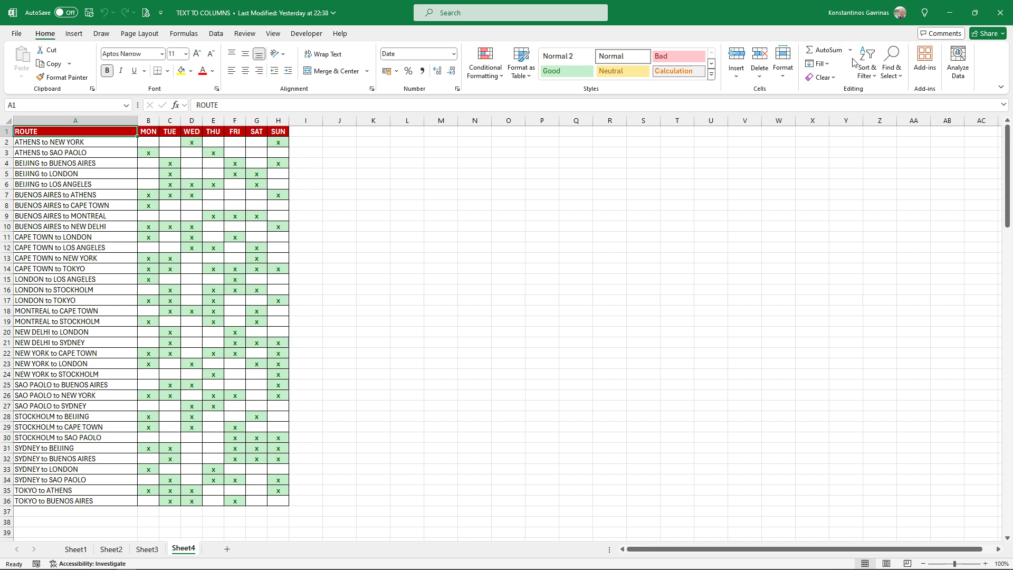
{"action": "left_click", "coordinate": [892, 55]}
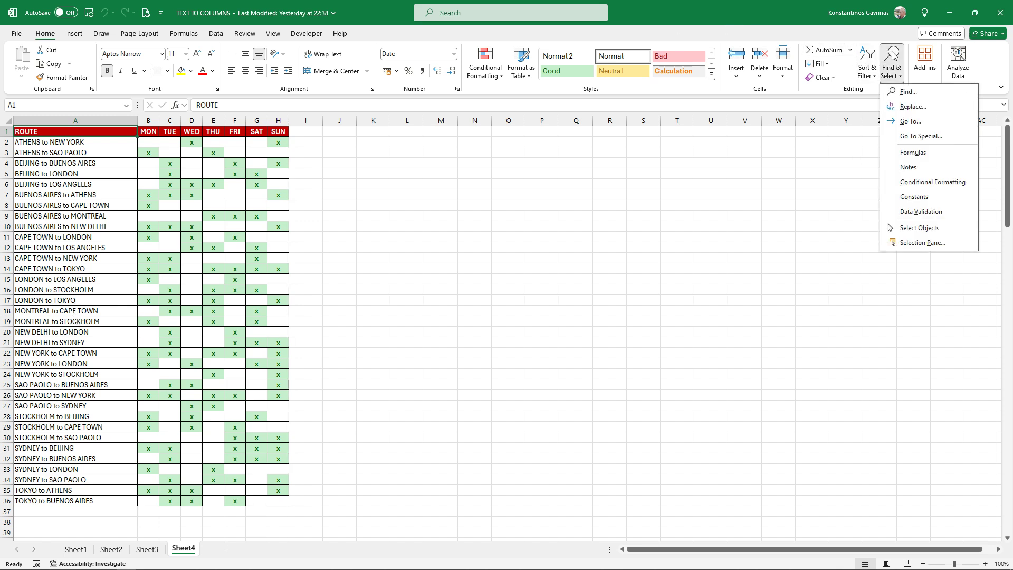
{"action": "left_click", "coordinate": [890, 95]}
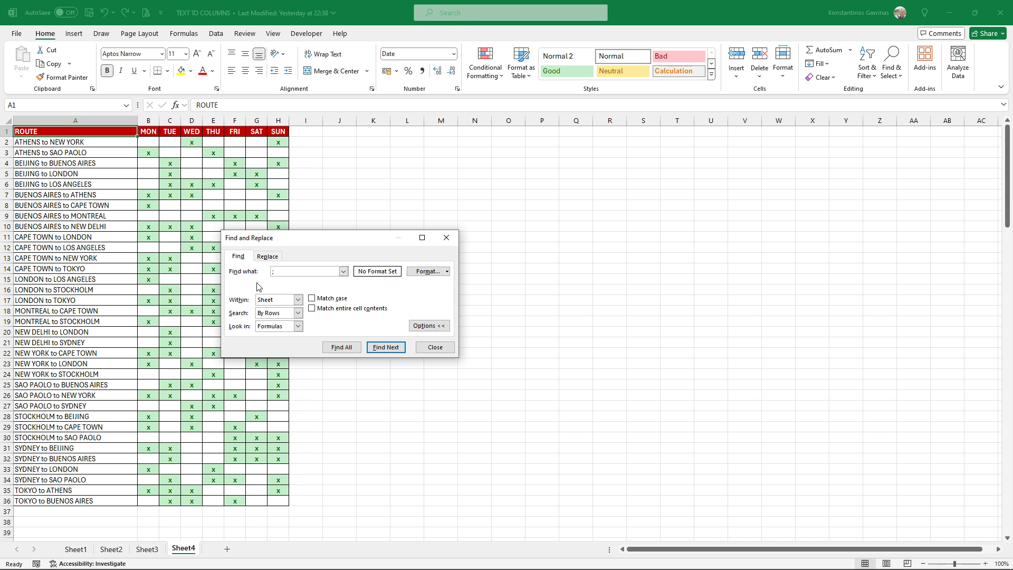
{"action": "left_click", "coordinate": [393, 347]}
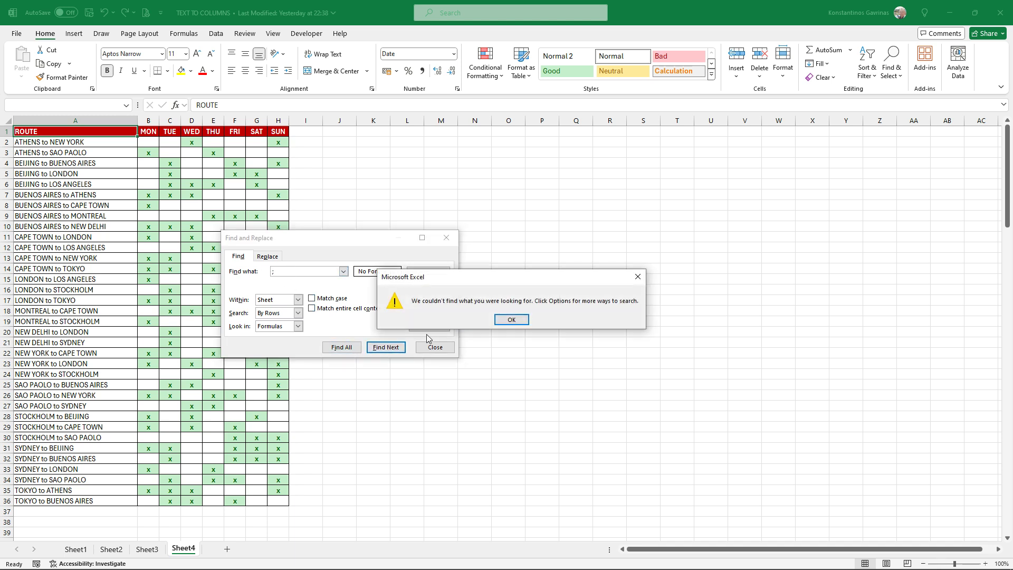
{"action": "left_click", "coordinate": [509, 318]}
- Replace every " to ", including its surrounding spaces, with a semicolon throughout Sheet4
{"action": "left_click", "coordinate": [268, 257]}
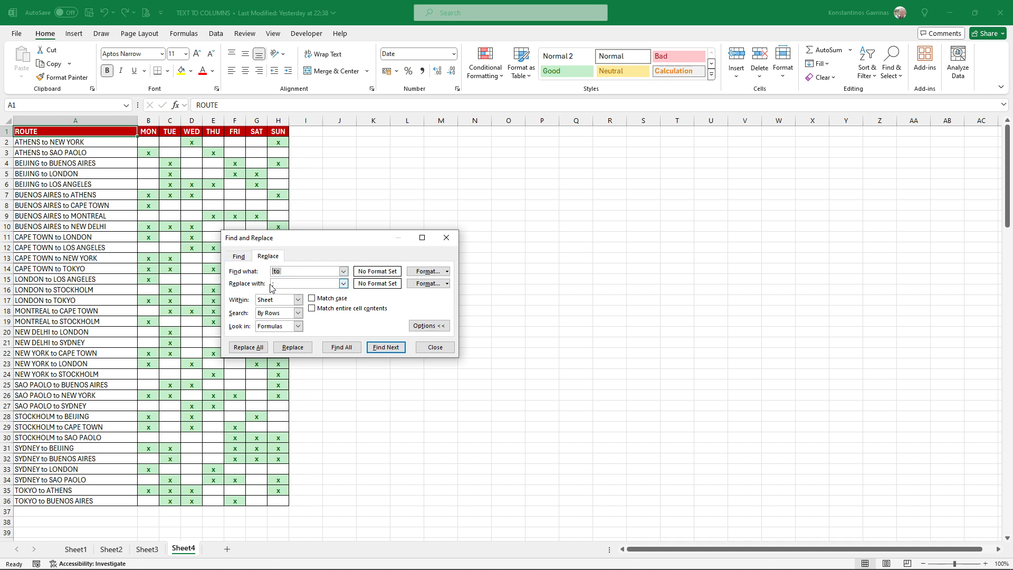
{"action": "left_click", "coordinate": [239, 349]}
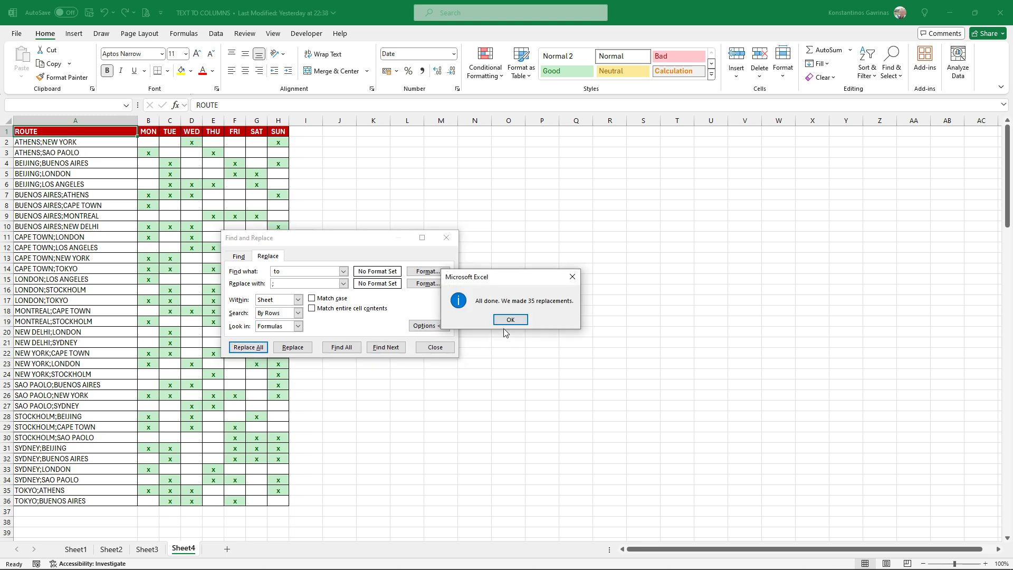
{"action": "left_click", "coordinate": [507, 319]}
{"action": "left_click", "coordinate": [431, 346]}
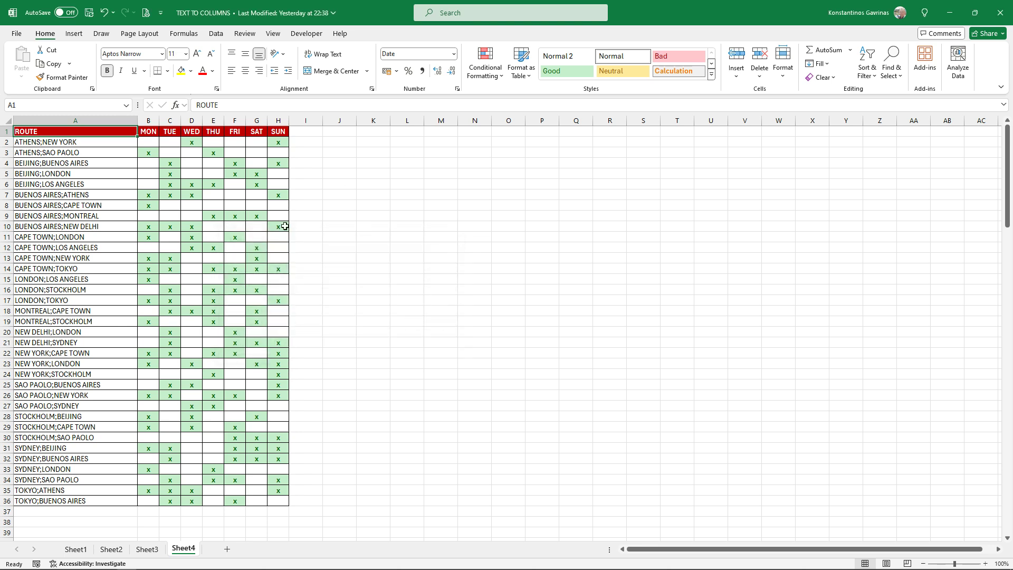
- Insert a blank column before MON and split A2:A36 with Text to Columns, using only semicolon as delimiter and A2 as destination
{"action": "right_click", "coordinate": [152, 115]}
{"action": "left_click", "coordinate": [180, 223]}
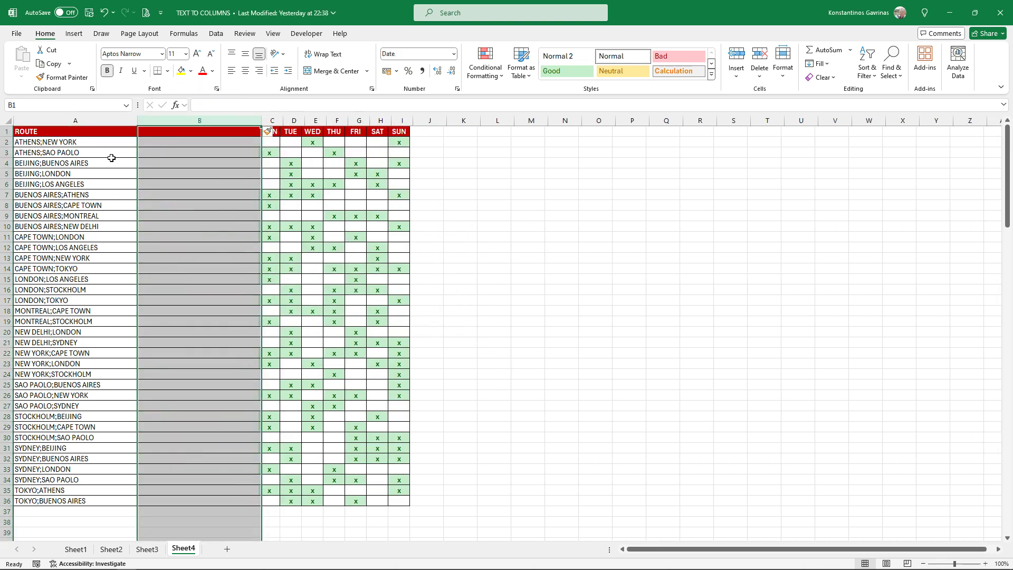
{"action": "left_click_drag", "start_coordinate": [96, 141], "coordinate": [95, 501]}
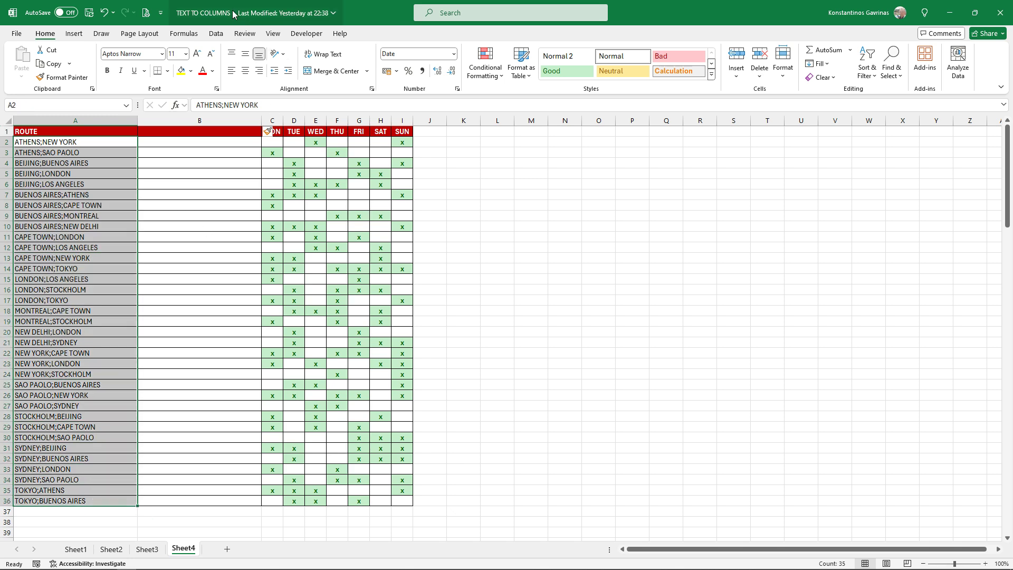
{"action": "left_click", "coordinate": [216, 33]}
{"action": "left_click", "coordinate": [576, 62]}
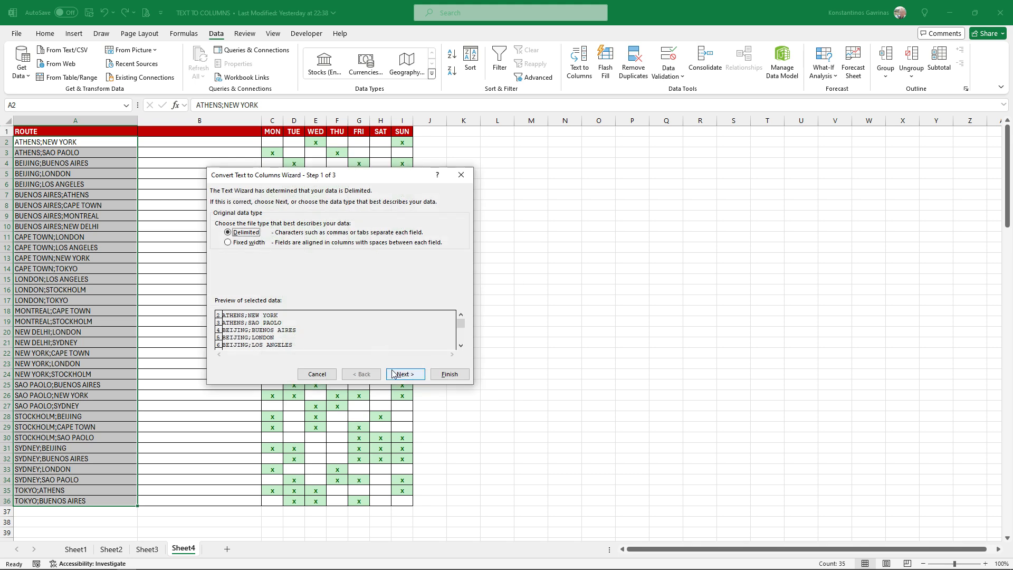
{"action": "left_click", "coordinate": [393, 374]}
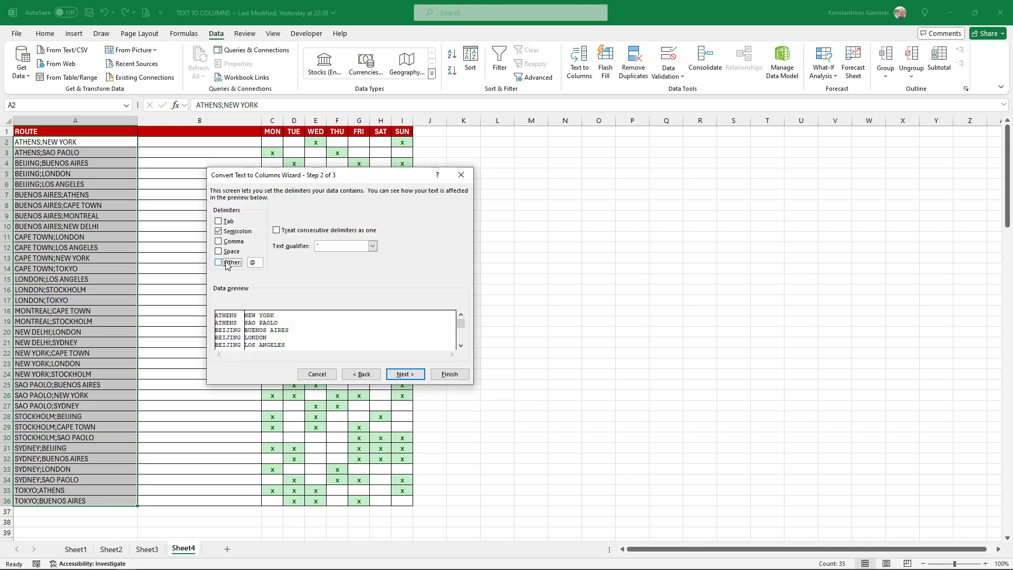
{"action": "left_click", "coordinate": [398, 375]}
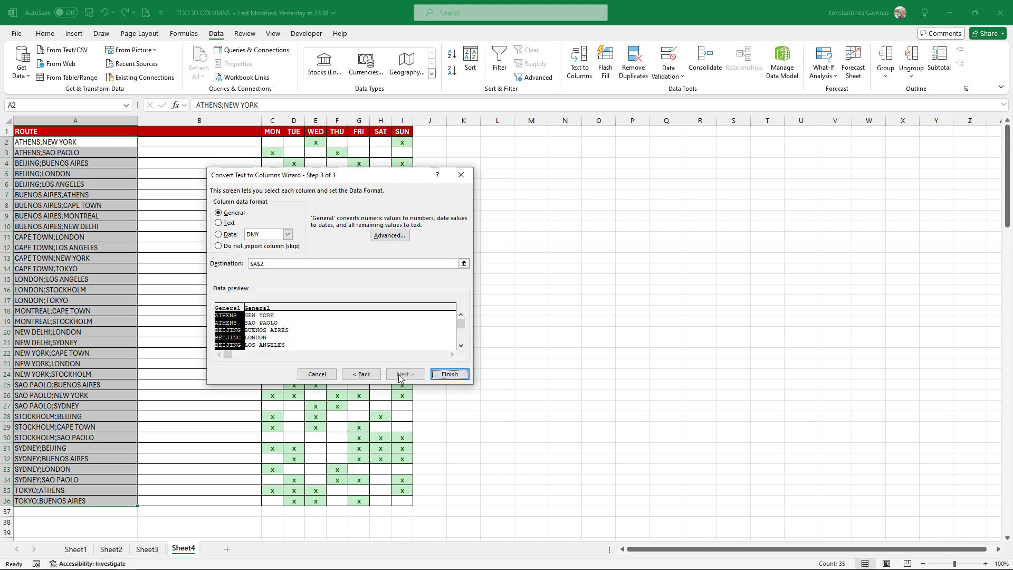
{"action": "left_click", "coordinate": [450, 375]}
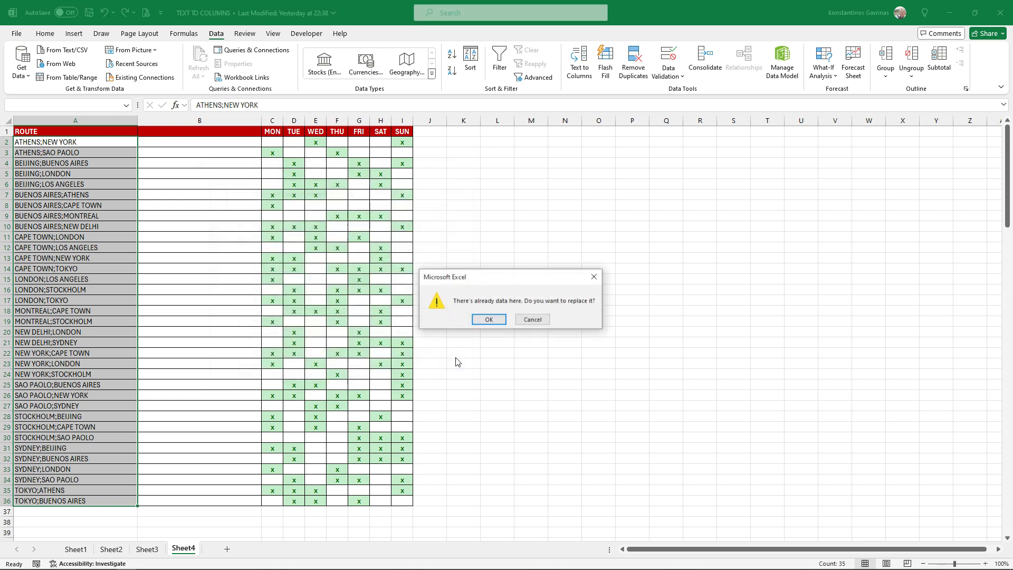
{"action": "left_click", "coordinate": [486, 318]}
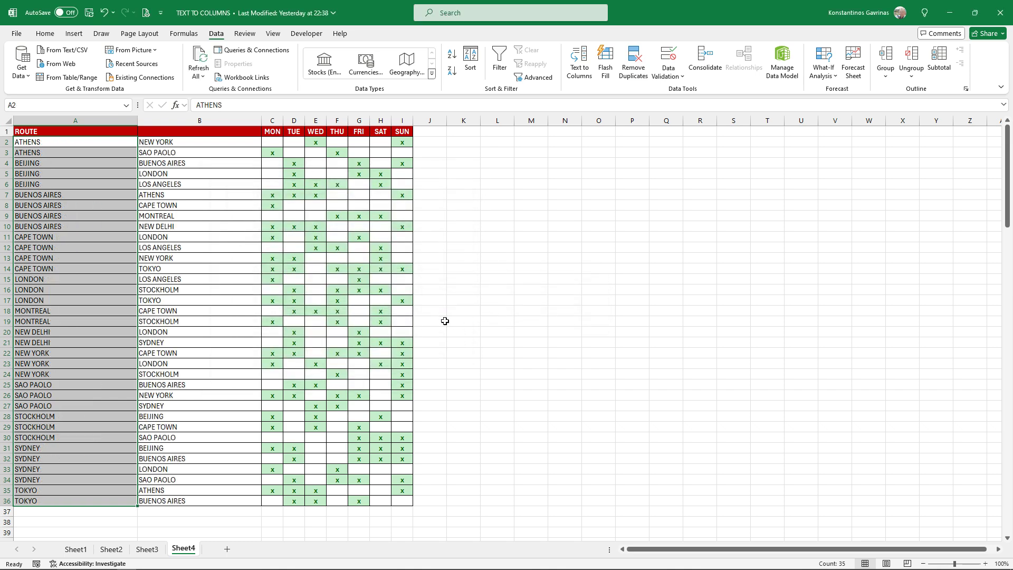
{"action": "left_click", "coordinate": [231, 312]}
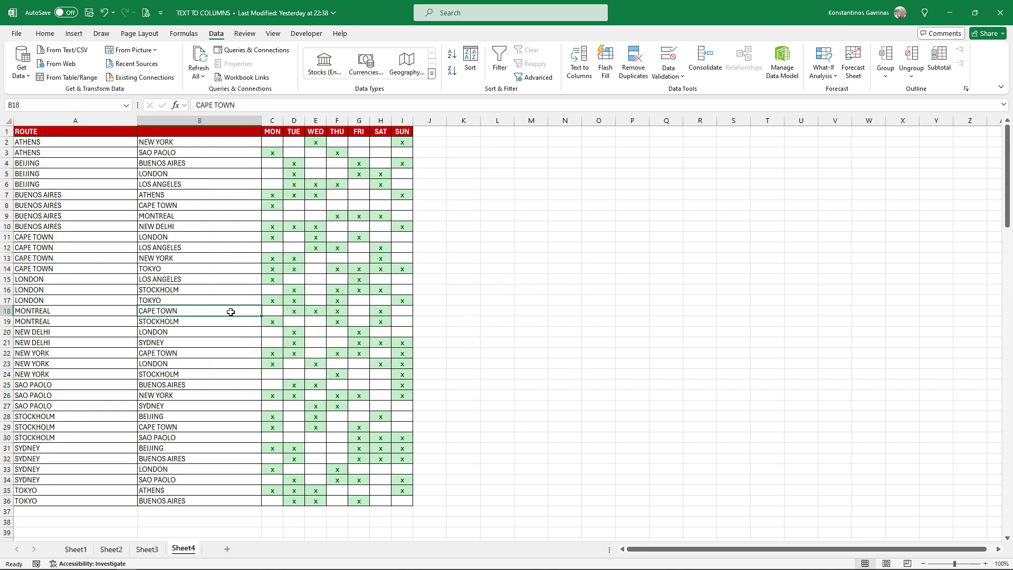